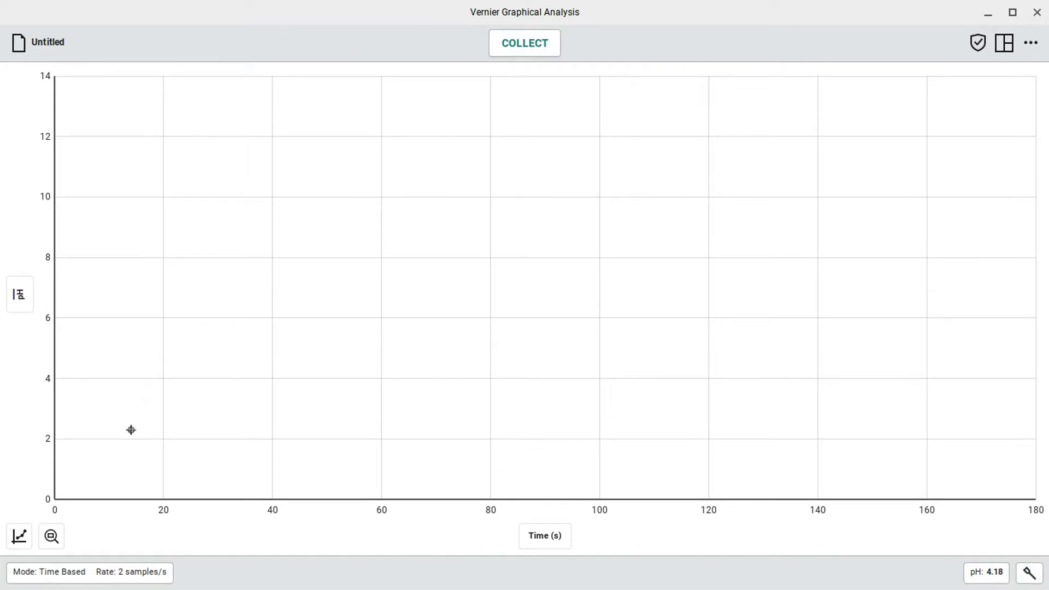
Set collection to Events with Entry, with event name 'Volume of Base' in mL.
left_click(66, 574)
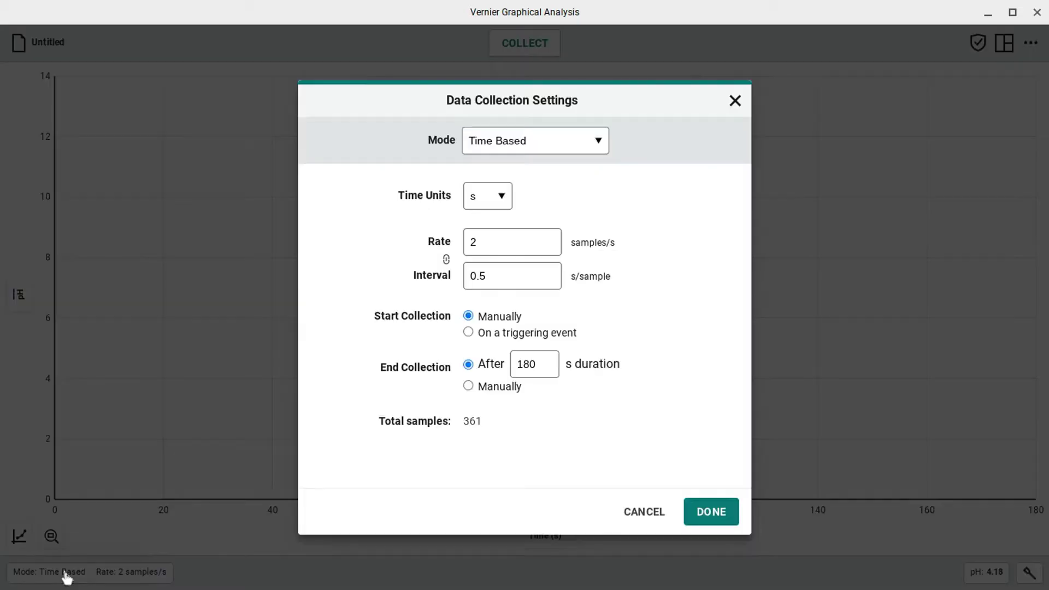
left_click(549, 141)
left_click(531, 202)
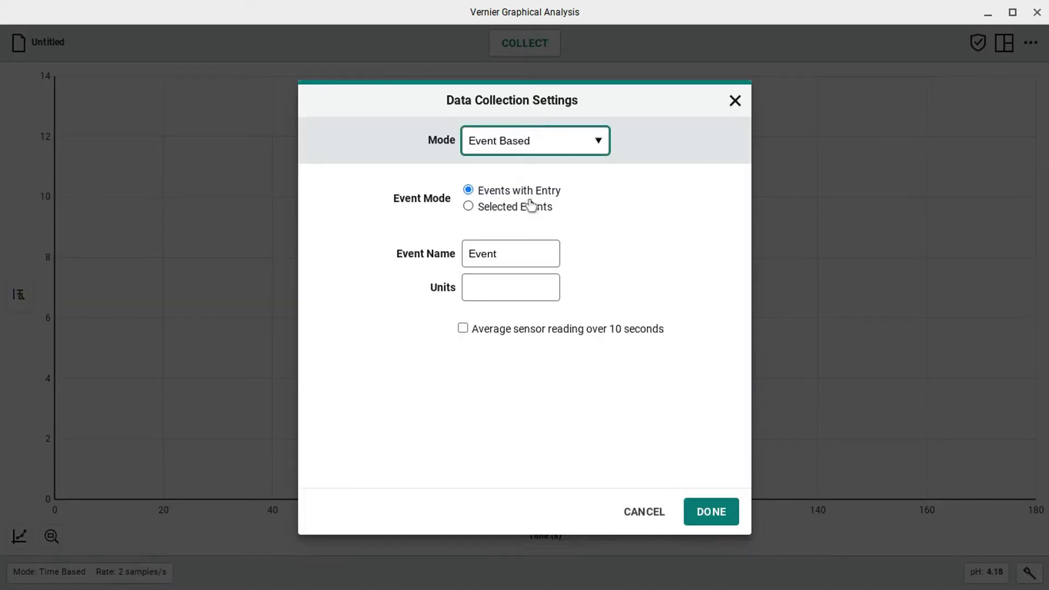
left_click(520, 249)
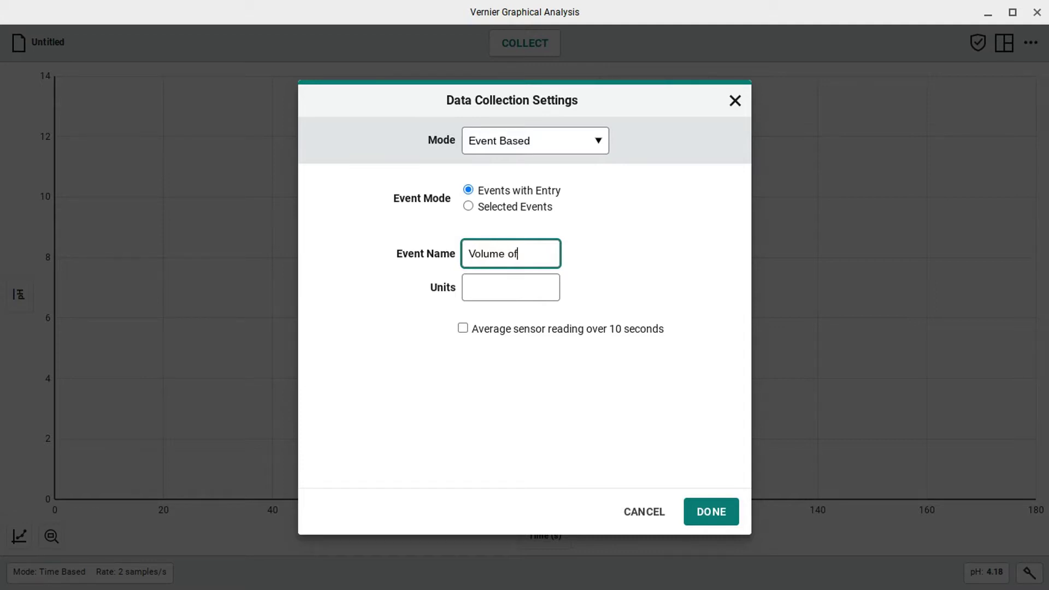
left_click(497, 297)
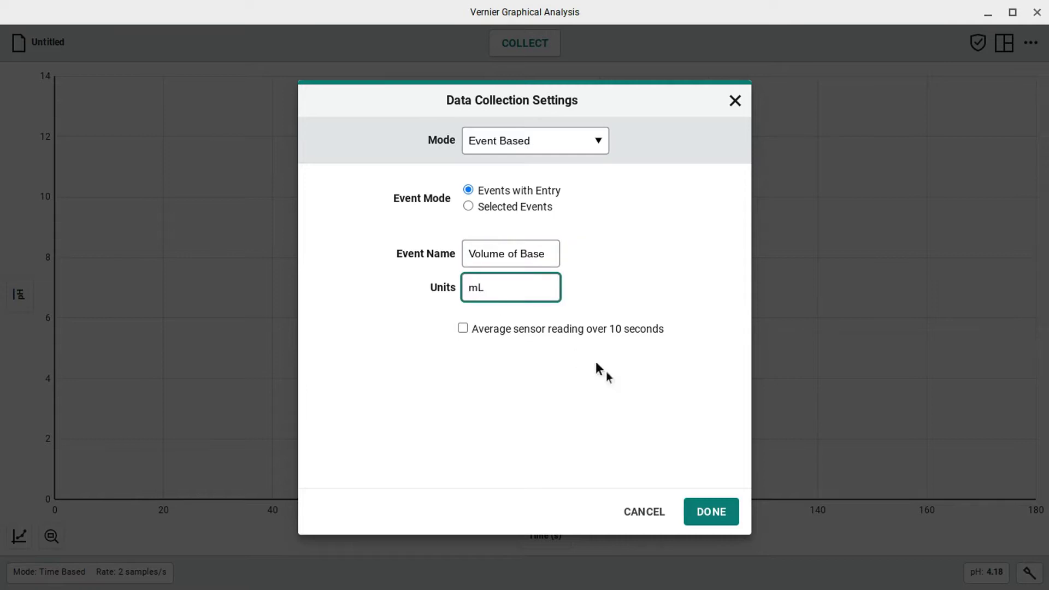
left_click(700, 512)
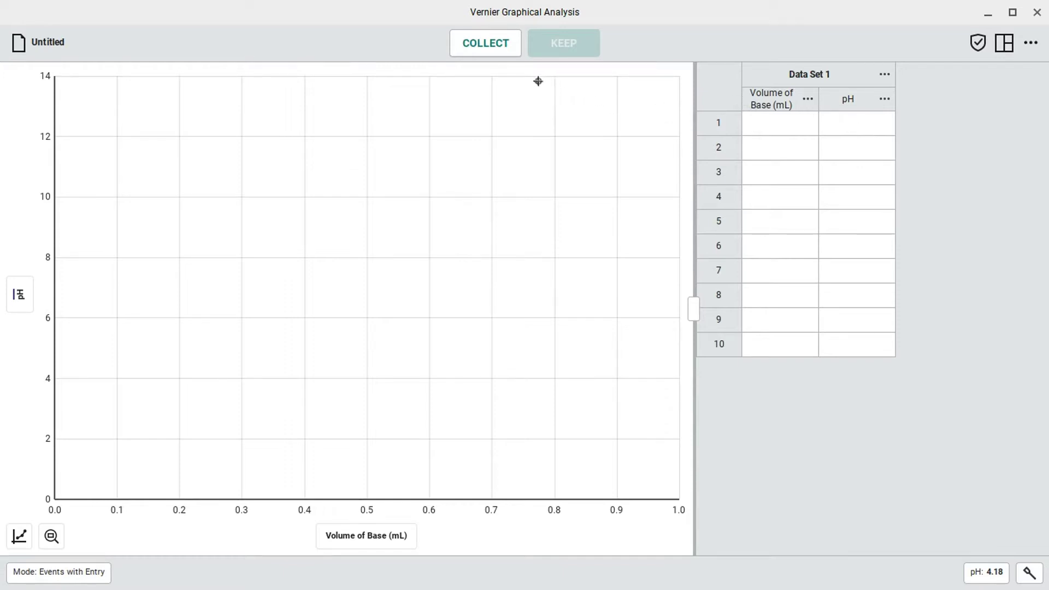
Start live pH data collection.
left_click(477, 51)
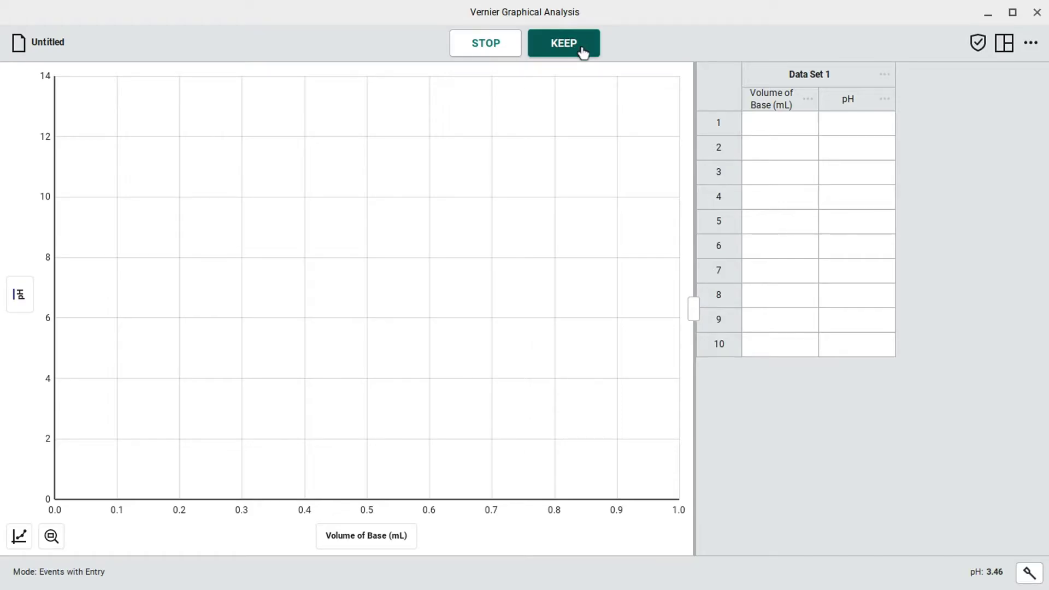
Keep the first reading at 0 mL of base (pH 3.45) as row 1.
left_click(583, 51)
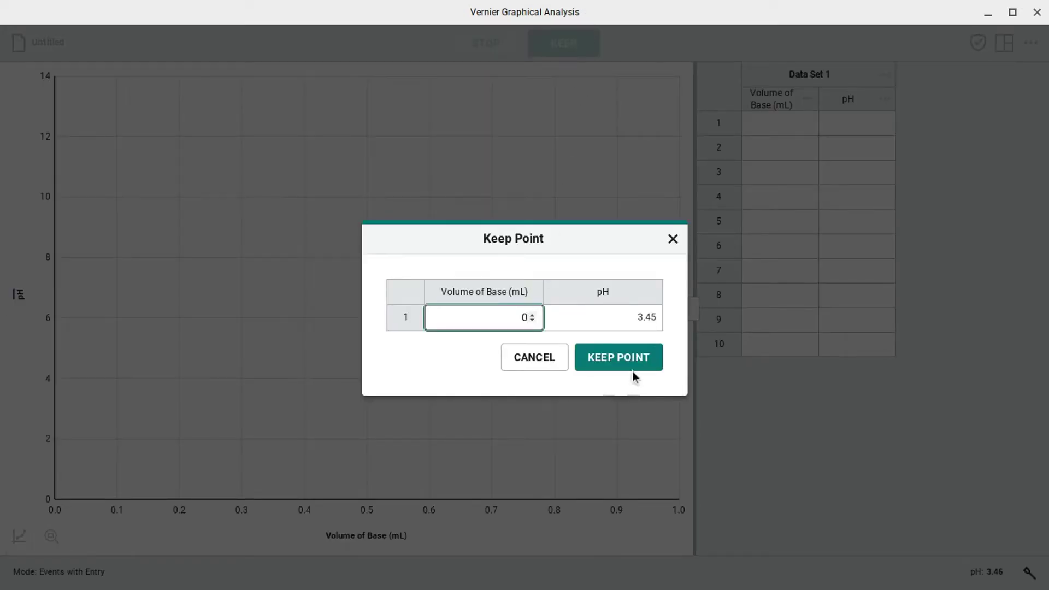
left_click(655, 363)
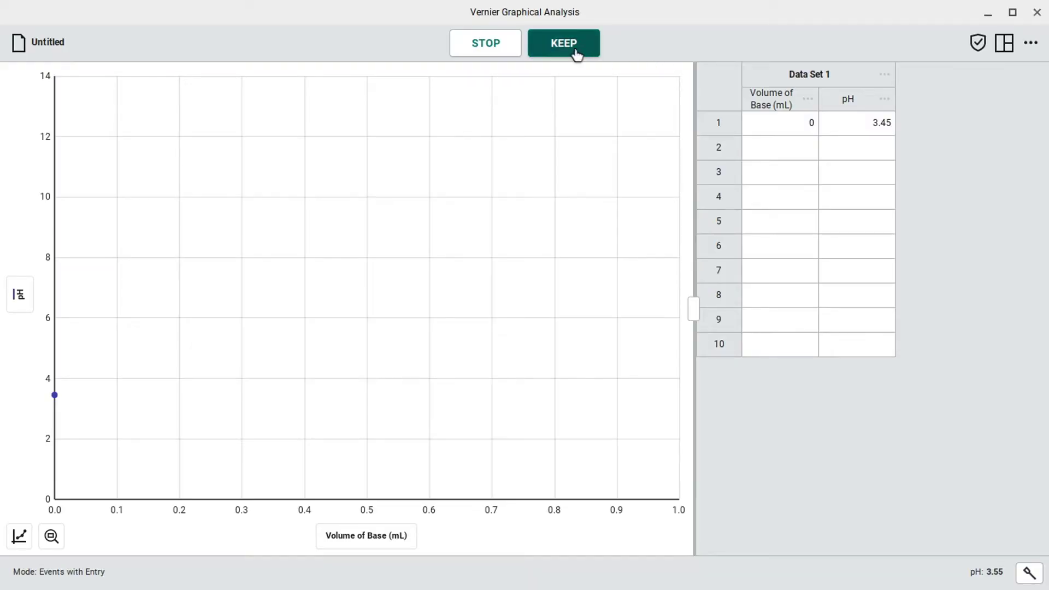
Keep readings at 1.06 mL (pH 3.55) and 1.98 mL (pH 3.66) as rows 2–3.
left_click(576, 54)
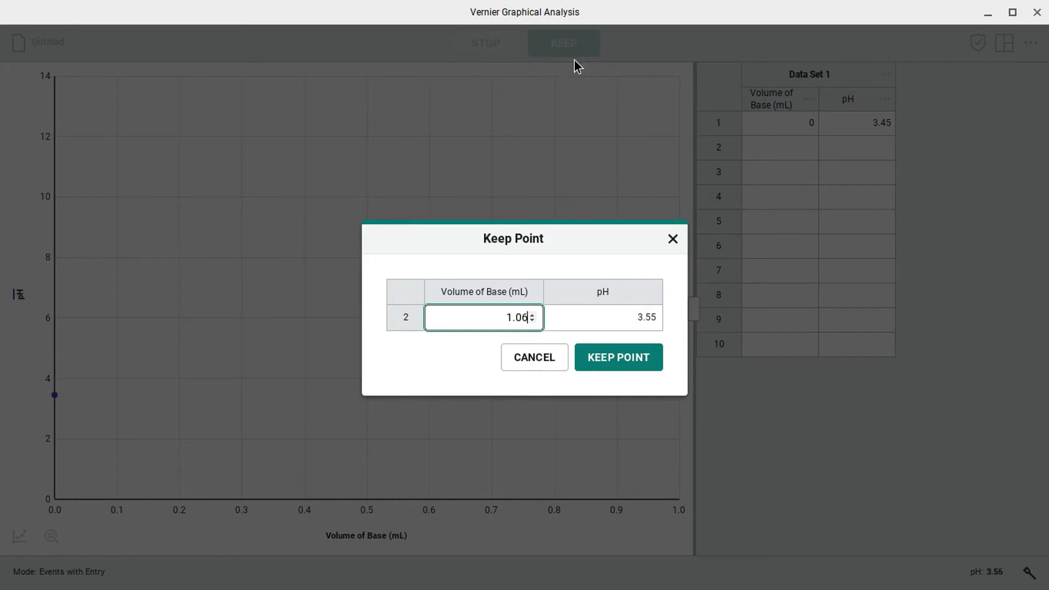
left_click(630, 368)
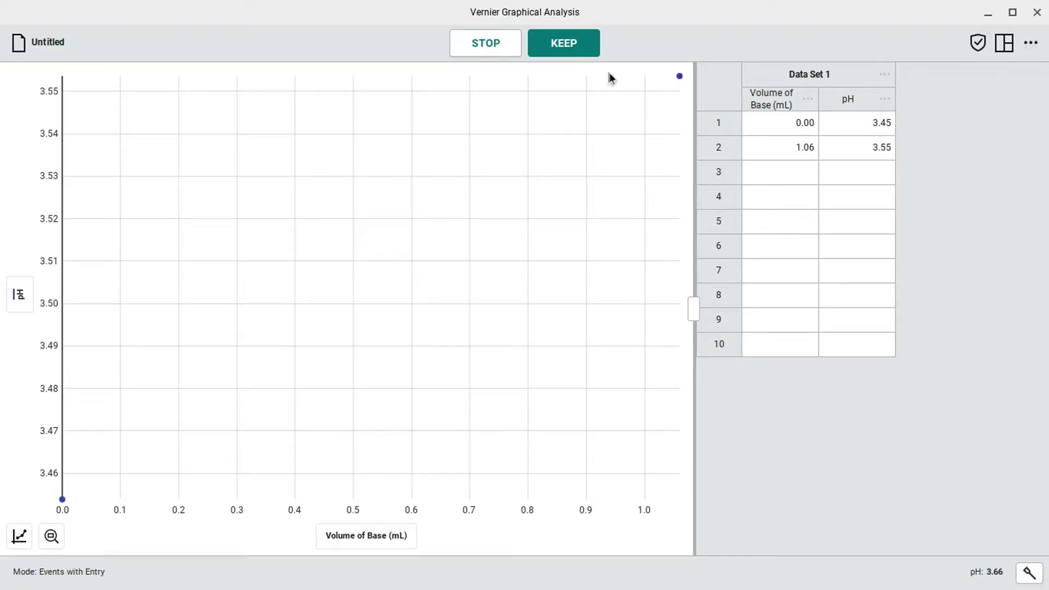
left_click(584, 49)
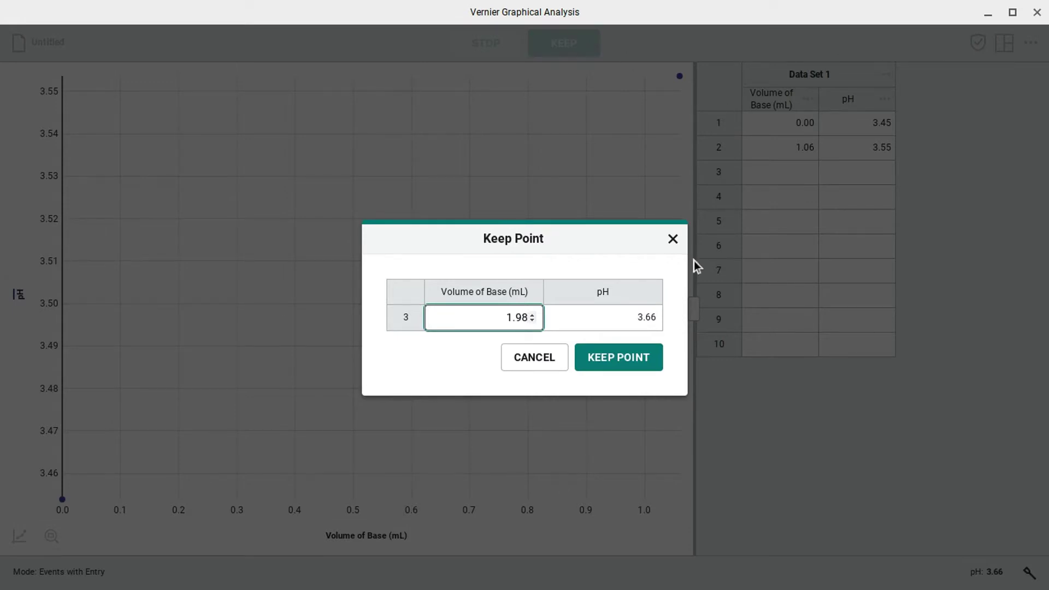
left_click(623, 366)
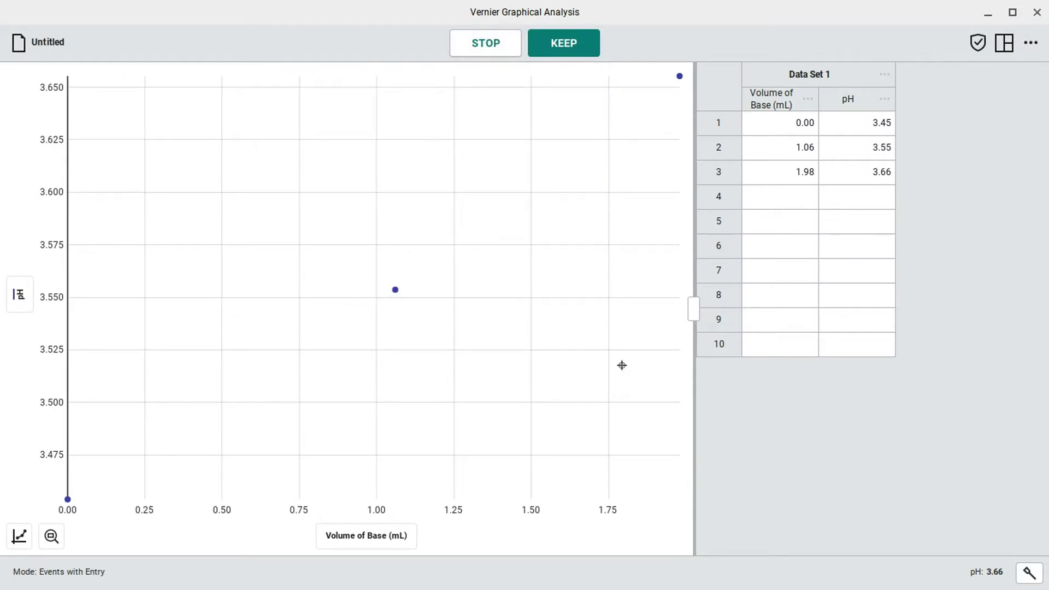
Keep readings at 3.17, 4.11, 5.31 and 6.37 mL as rows 4–7.
left_click(568, 44)
type("3.17")
left_click(620, 359)
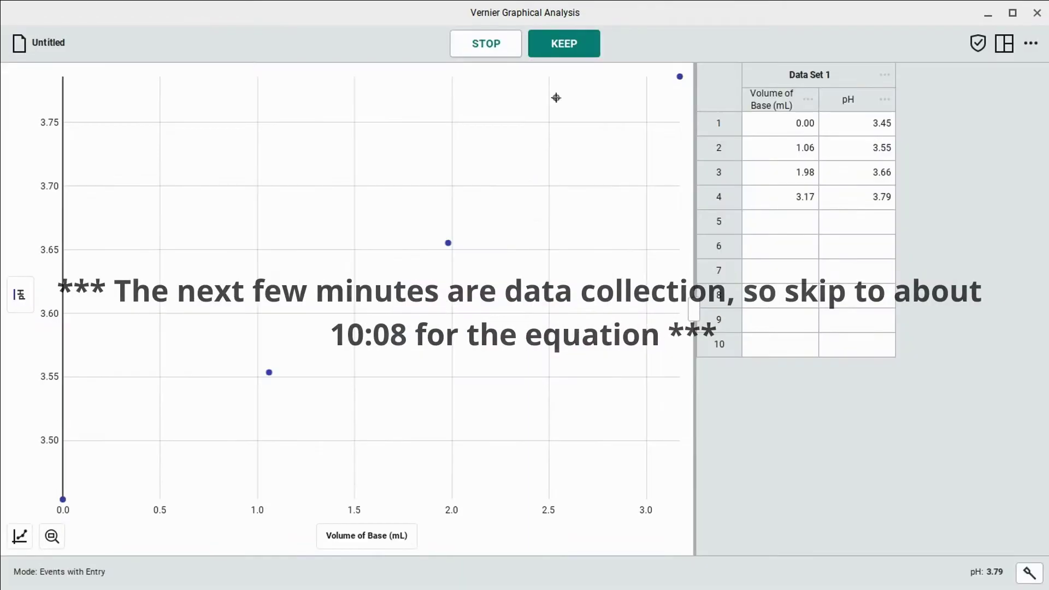
left_click(562, 44)
type("4.11")
left_click(623, 357)
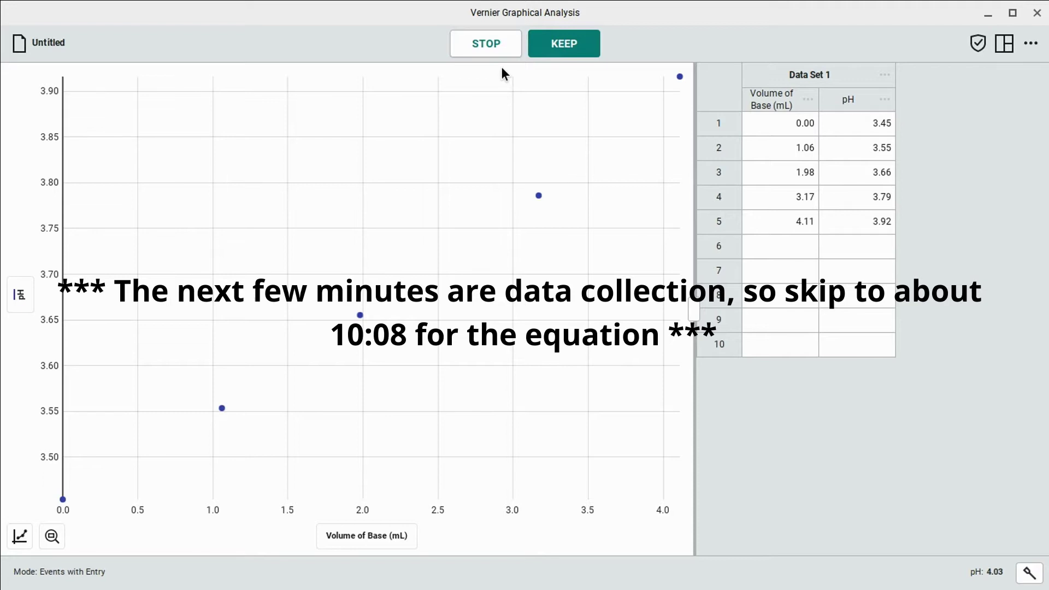
left_click(589, 46)
type("5.31")
left_click(620, 356)
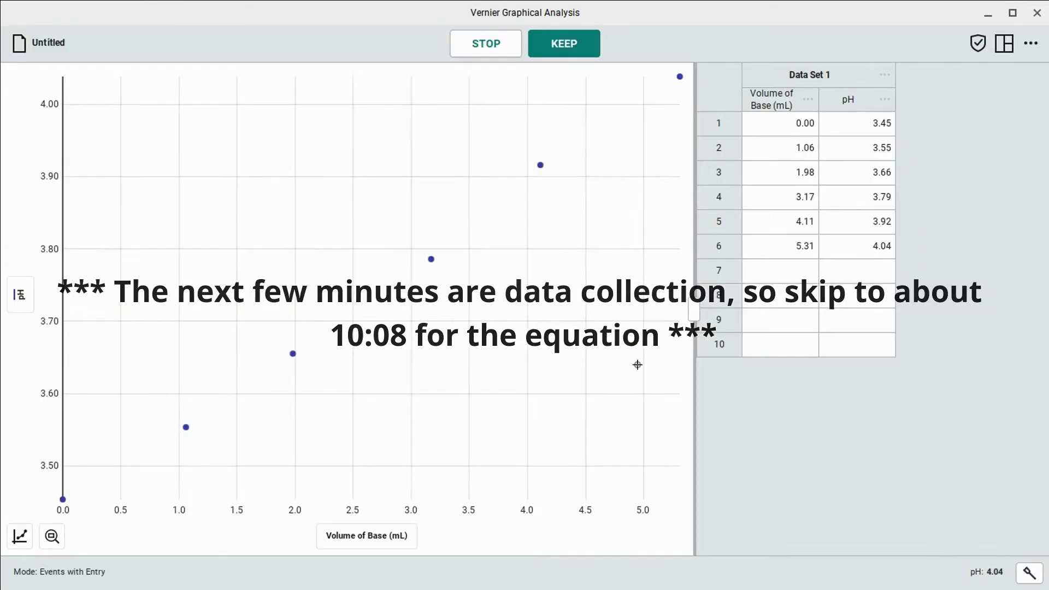
left_click(587, 46)
type("6.37")
left_click(637, 362)
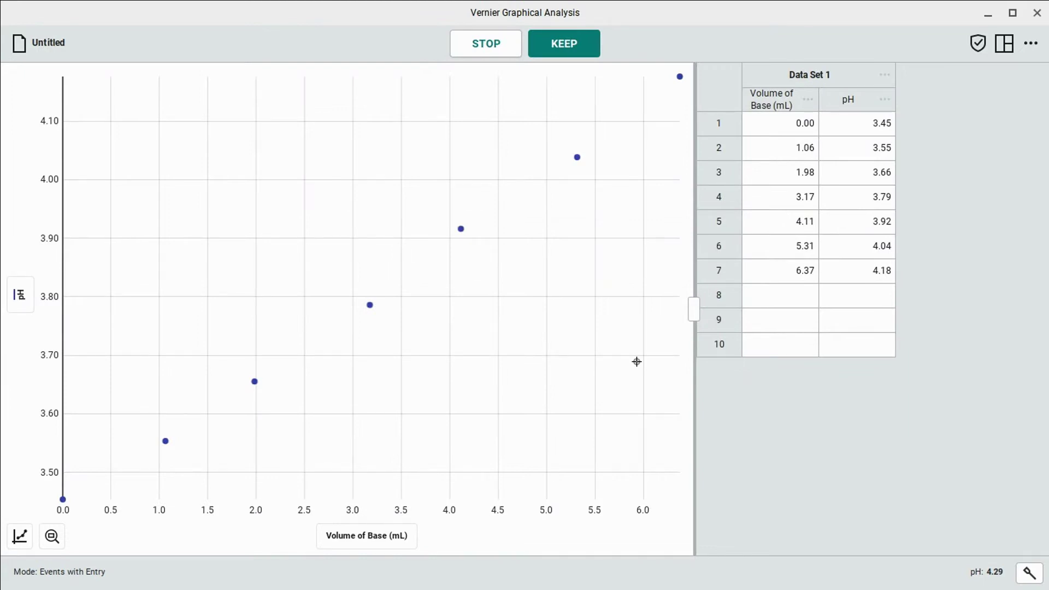
Keep readings at 7.27, 8.38, 9.37 and 10.40 mL as rows 8–11.
left_click(564, 44)
type("7.27")
left_click(610, 354)
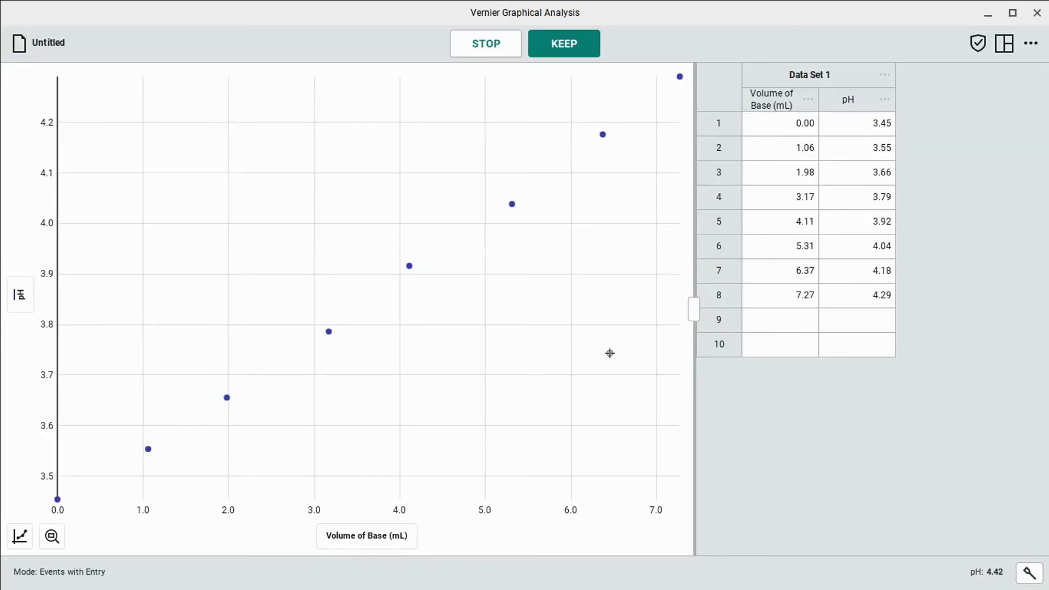
left_click(563, 44)
type("8.38")
left_click(631, 361)
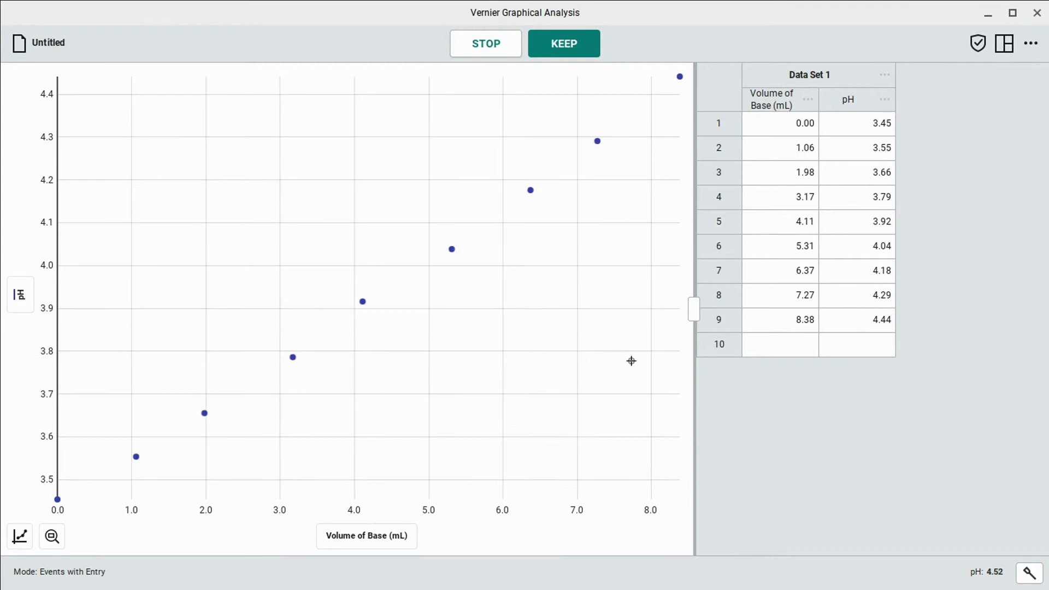
left_click(555, 46)
type("9.37")
left_click(605, 360)
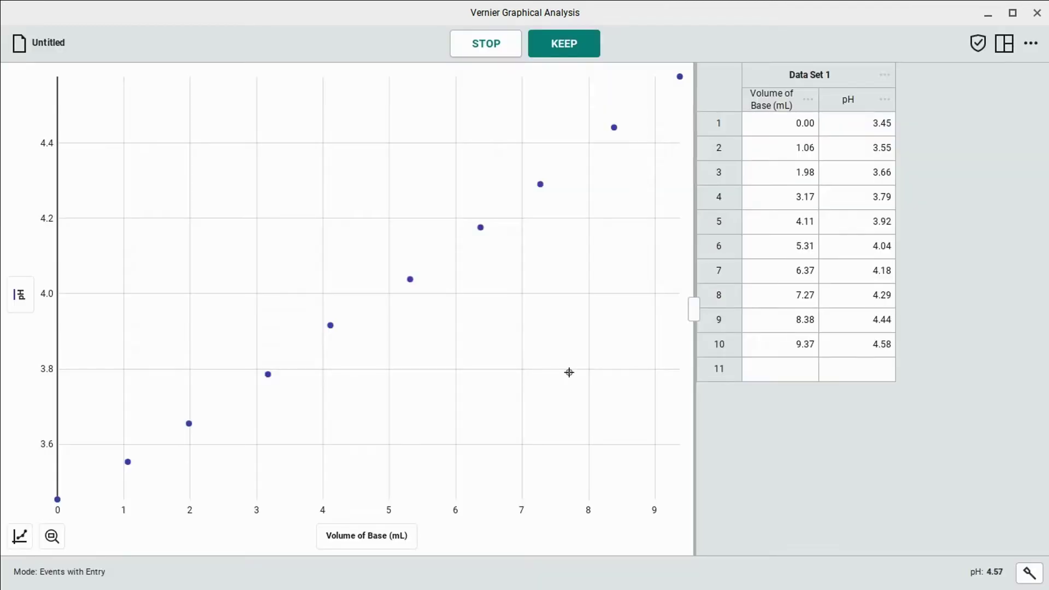
left_click(586, 56)
type("10.40")
left_click(614, 357)
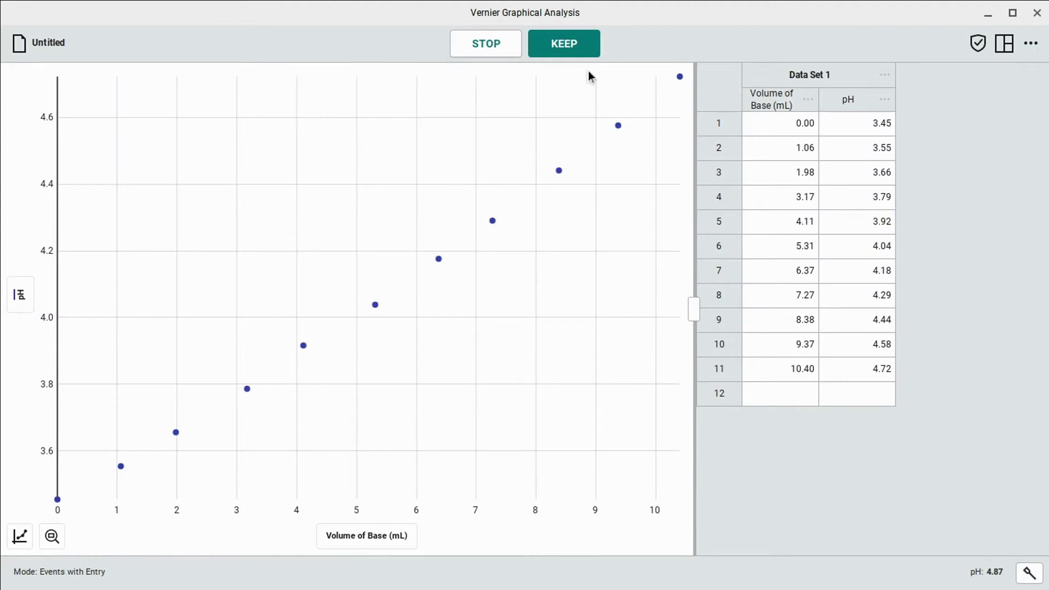
Keep readings at 11.39, 12.42, 13.49 and 14.41 mL (pH 5.44) as rows 12–15.
left_click(575, 53)
type("11.39")
left_click(629, 361)
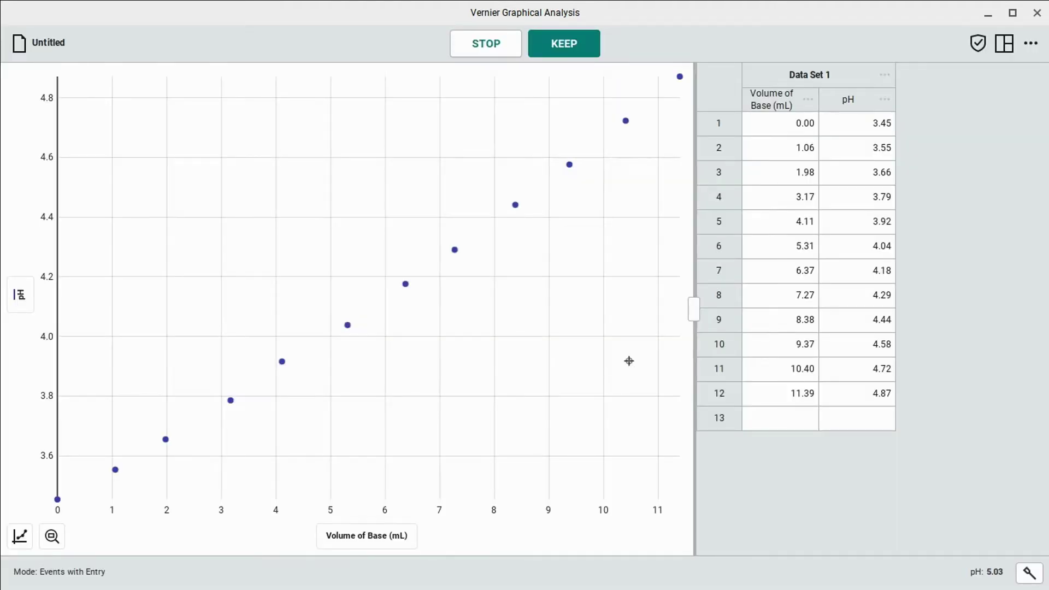
left_click(573, 54)
type("12.42")
left_click(624, 355)
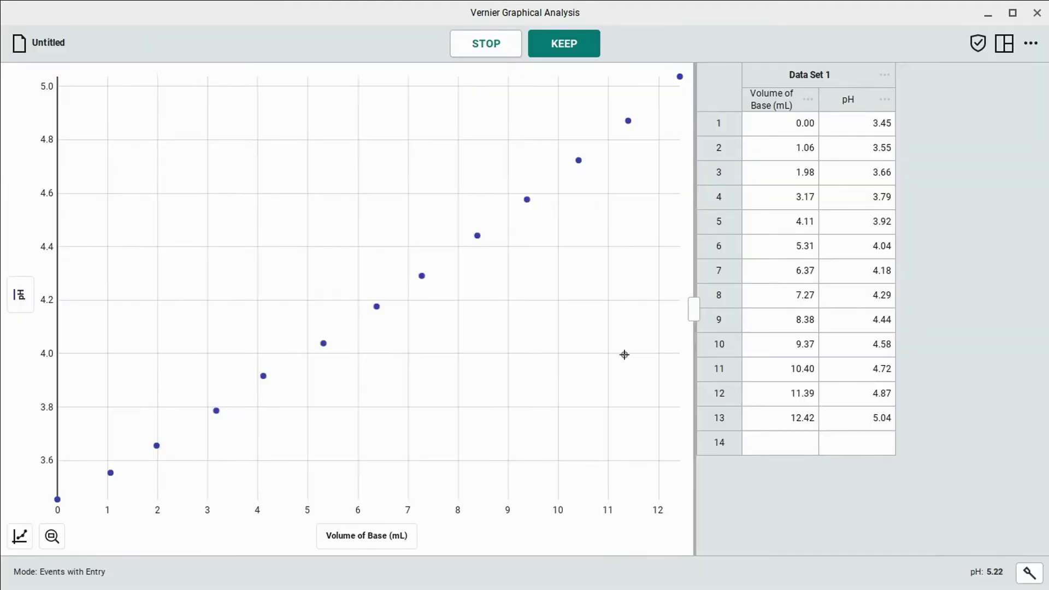
left_click(574, 48)
type("13.49")
left_click(624, 355)
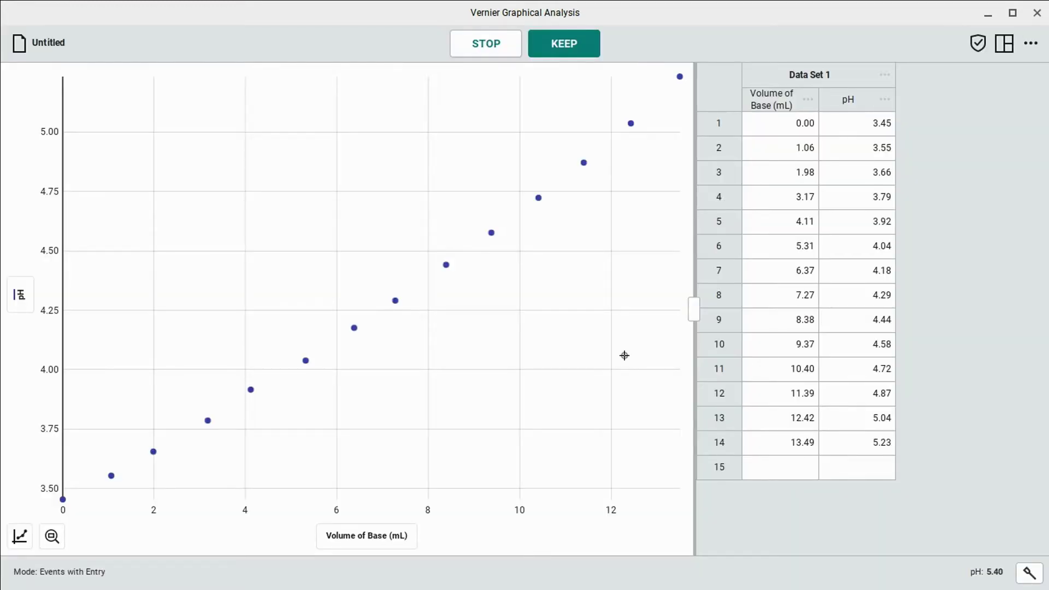
left_click(563, 43)
type("14.41")
left_click(610, 365)
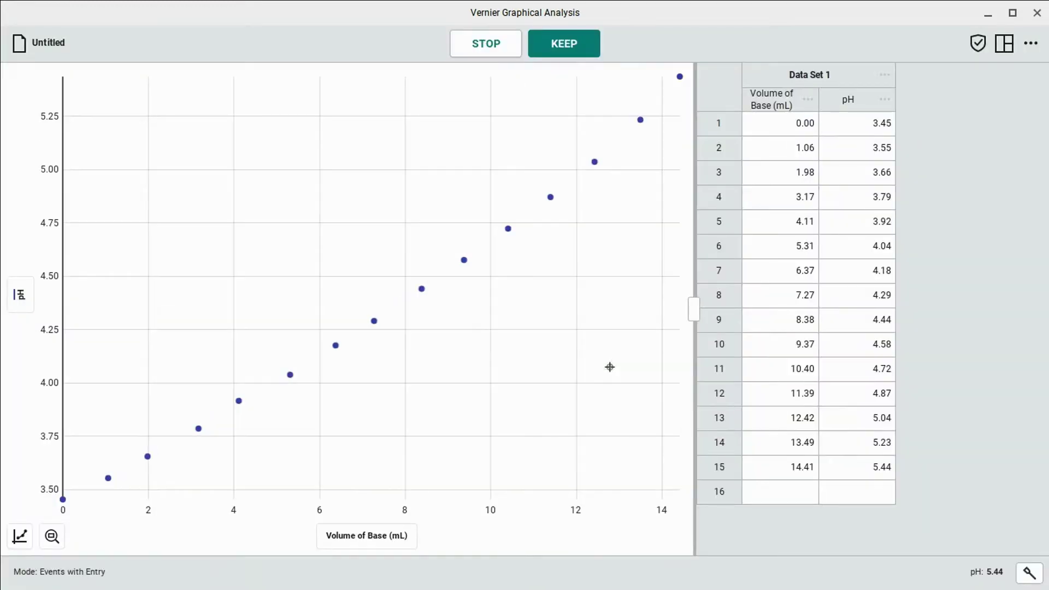
Keep readings at 15.46, 16.57 and 17.09 mL of base.
left_click(541, 51)
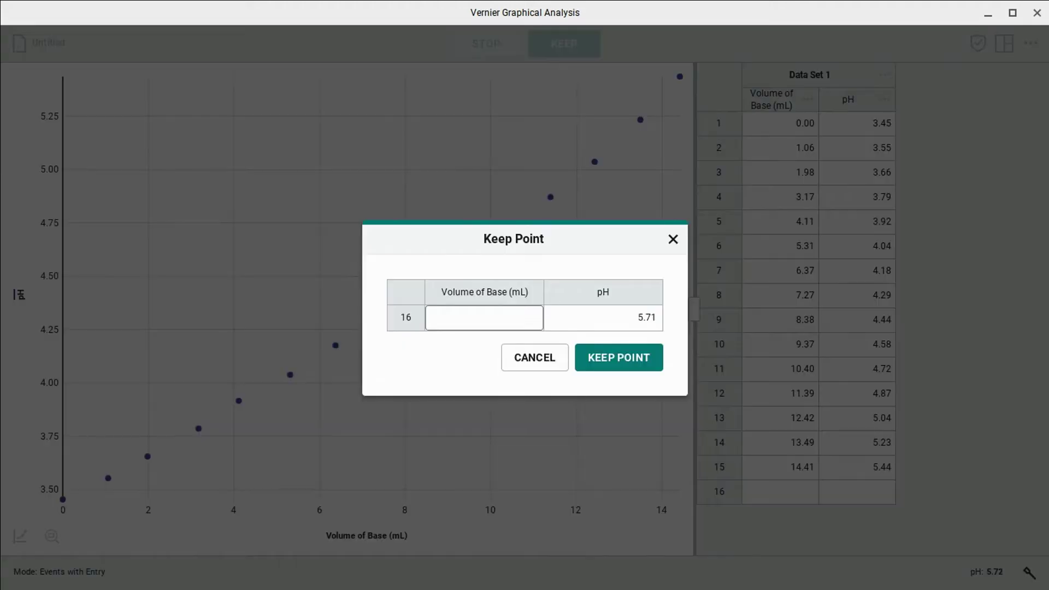
type("15.46")
left_click(603, 366)
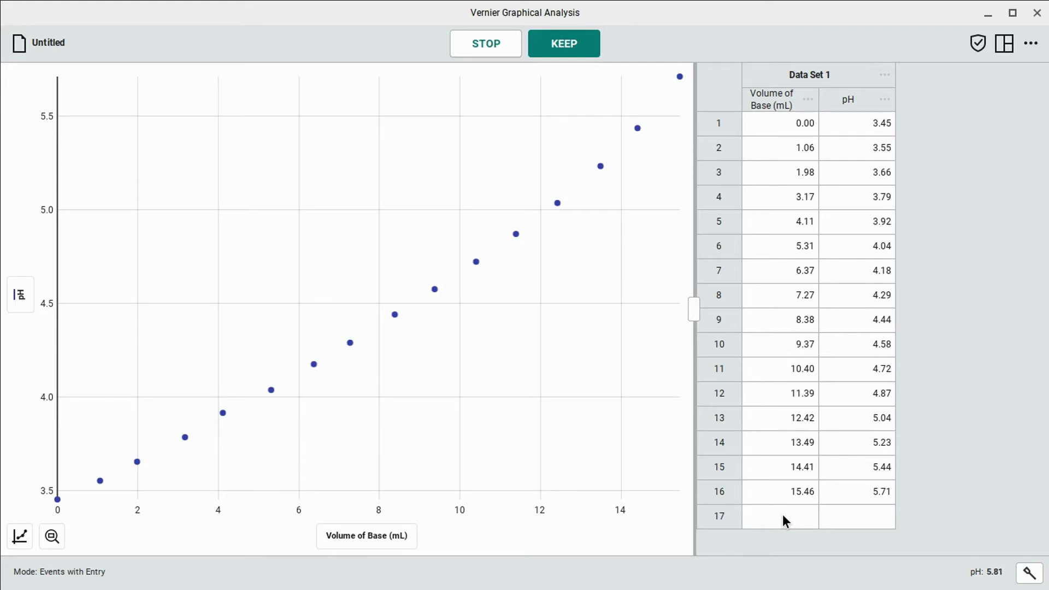
left_click(569, 44)
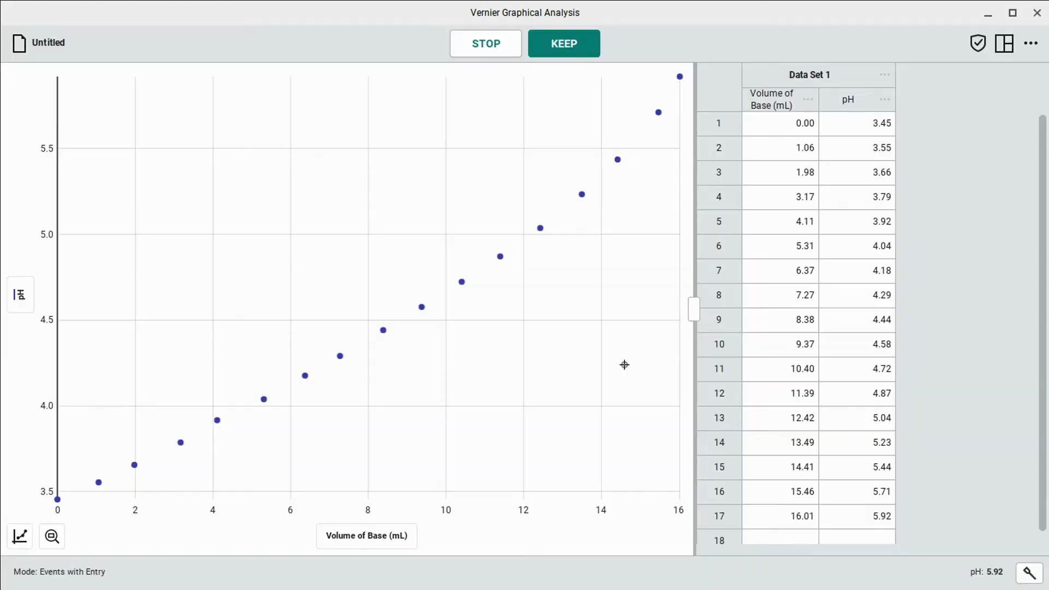
left_click(555, 47)
type("16.57")
left_click(625, 362)
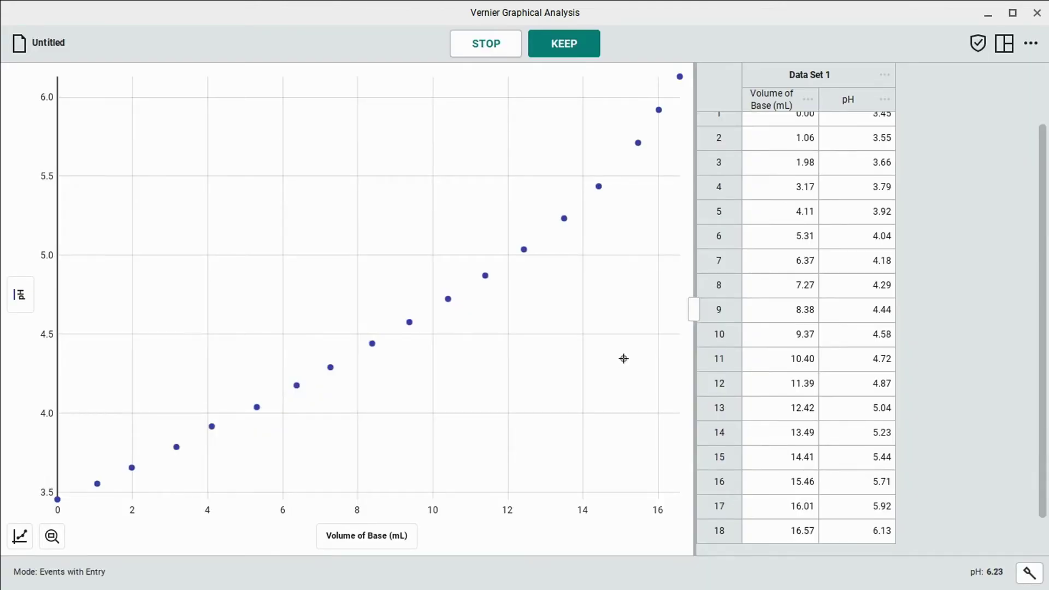
left_click(564, 44)
type("17.09")
left_click(625, 362)
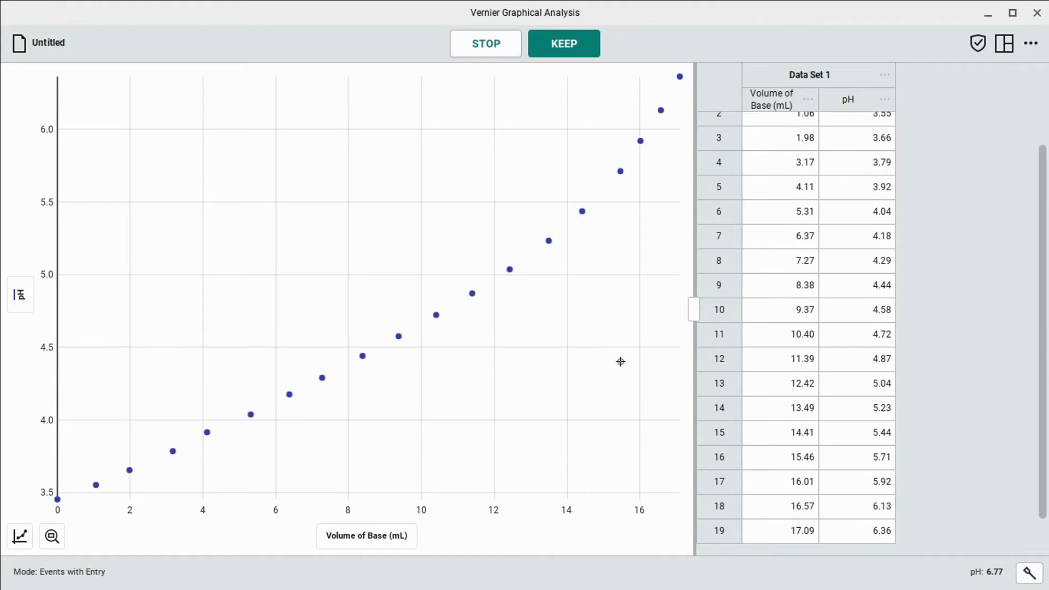
Keep readings at 17.78, 18.40 and 19.03 mL of base.
left_click(574, 50)
type("17.78")
left_click(626, 362)
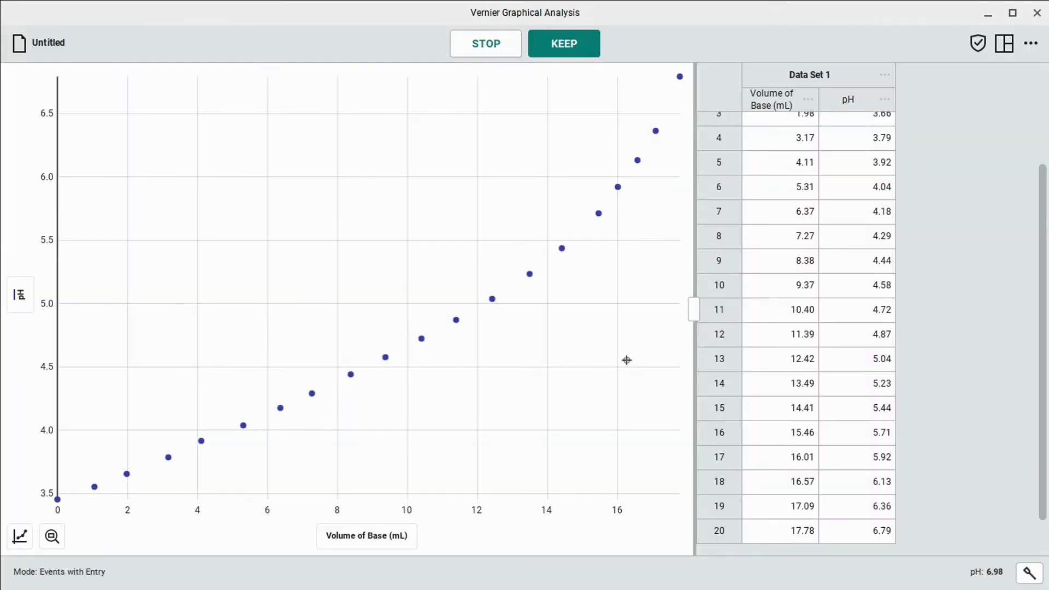
left_click(563, 43)
type("18.40")
left_click(626, 362)
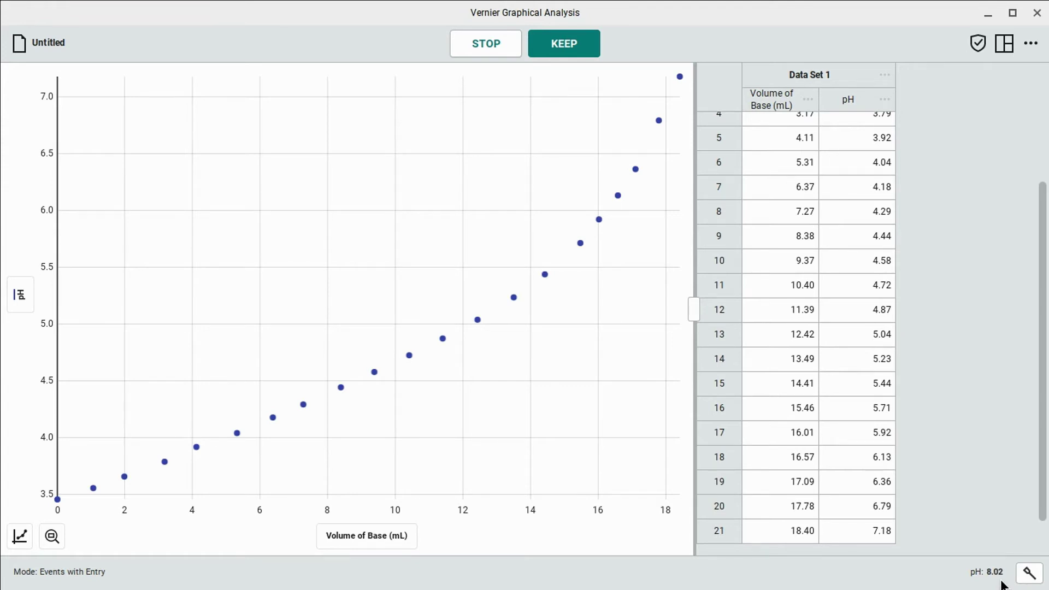
left_click(562, 44)
left_click(615, 358)
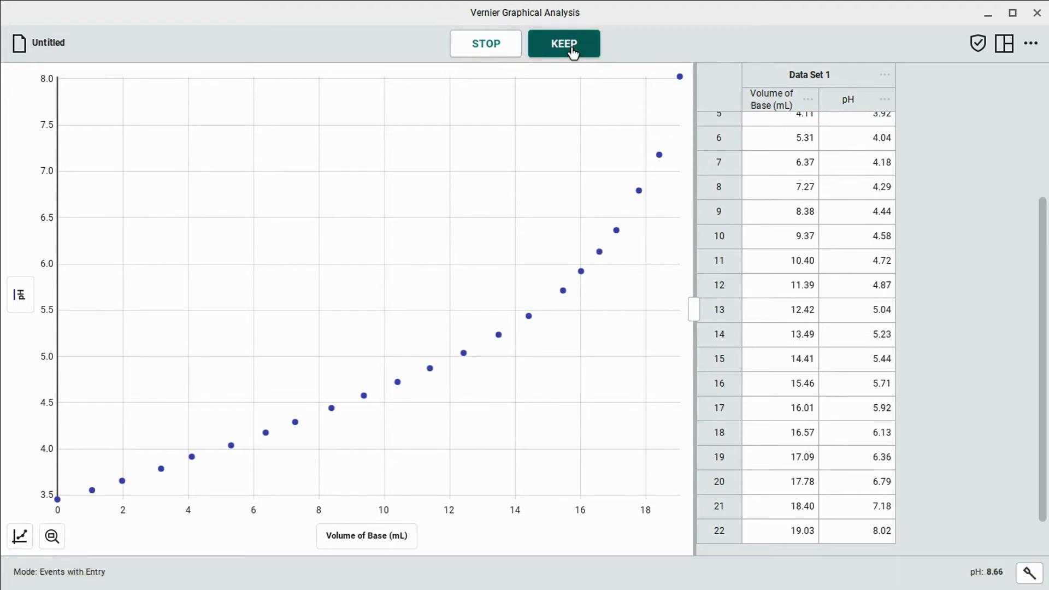
Keep readings at 19.59, 20.05, 20.56 and 22.25 mL, reaching pH 9.59.
left_click(572, 52)
left_click(615, 357)
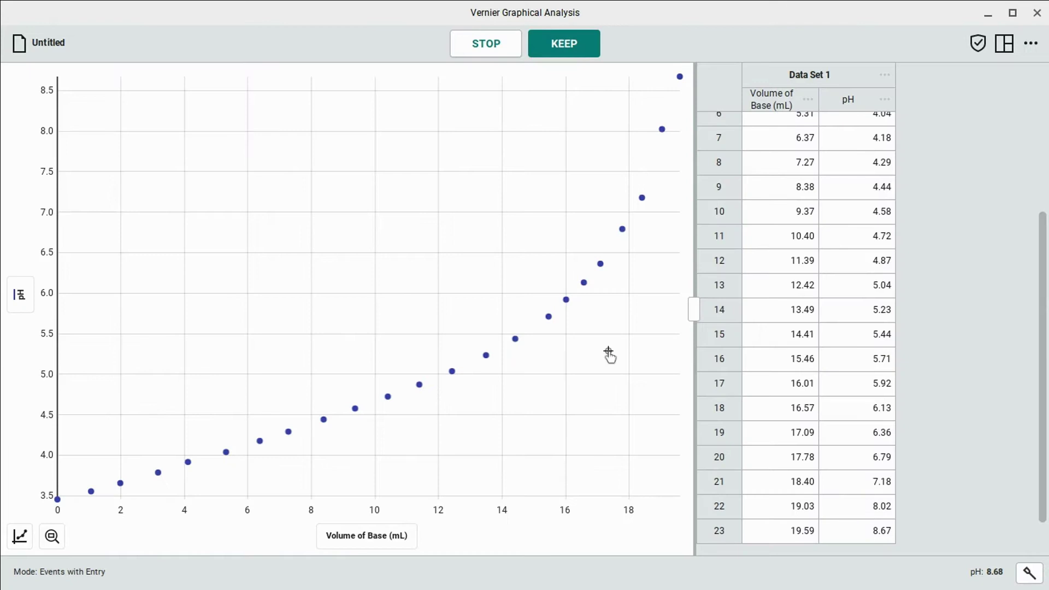
left_click(563, 46)
left_click(651, 353)
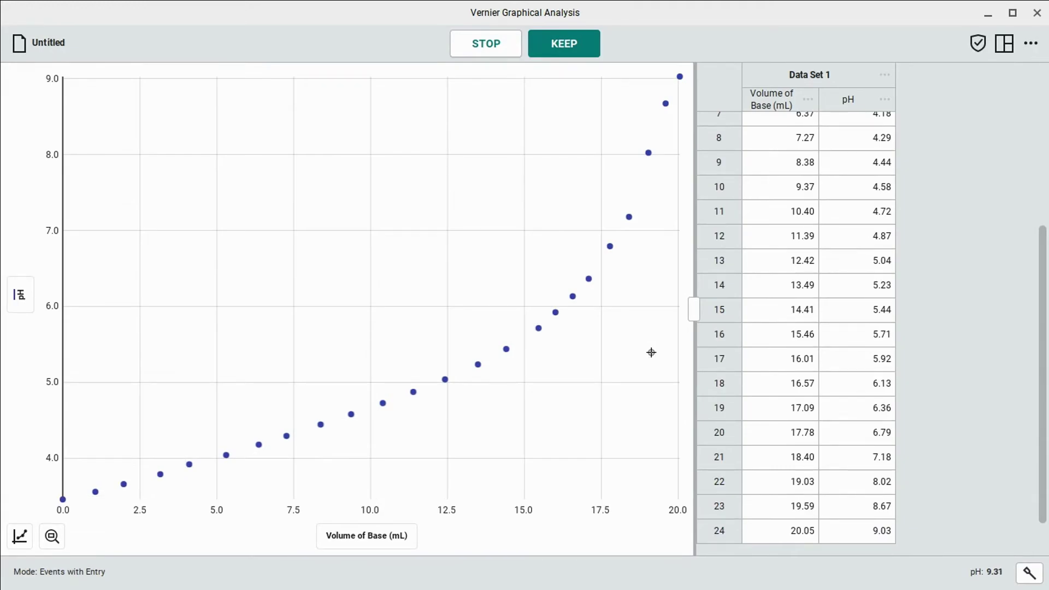
left_click(573, 51)
left_click(614, 355)
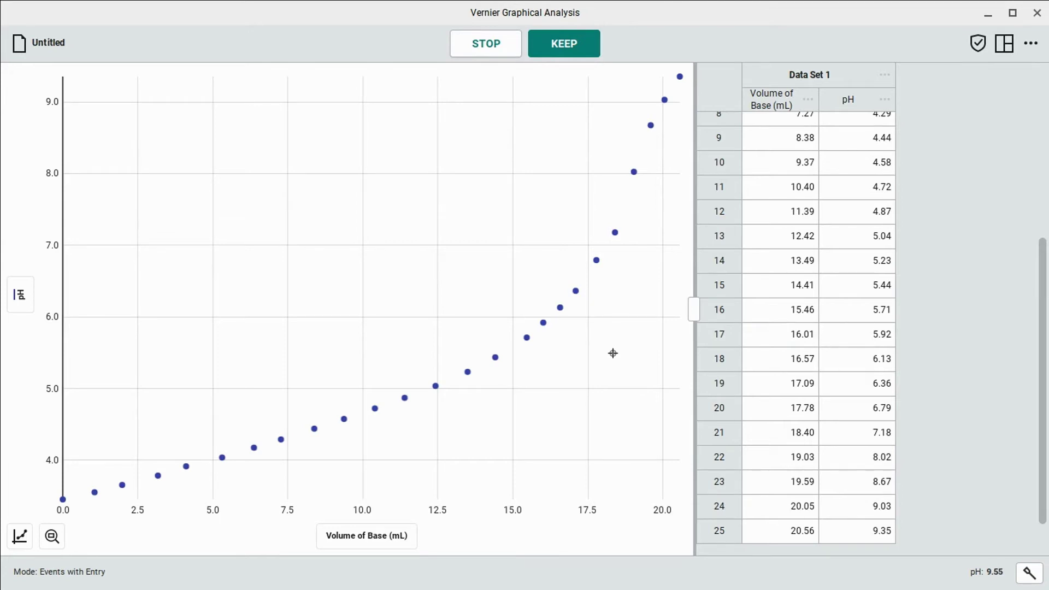
left_click(572, 44)
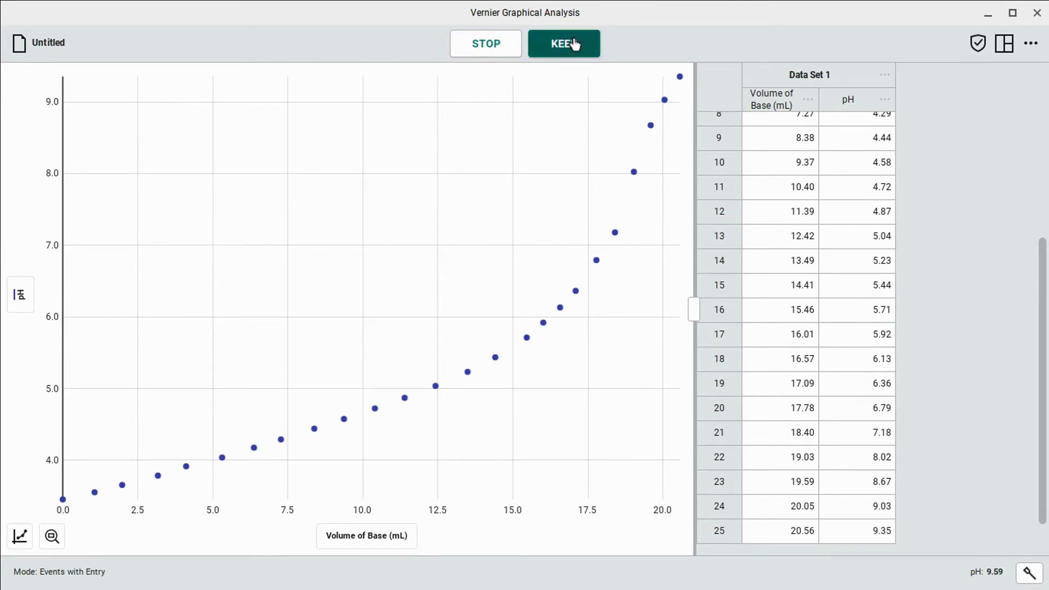
type("22.25")
left_click(613, 354)
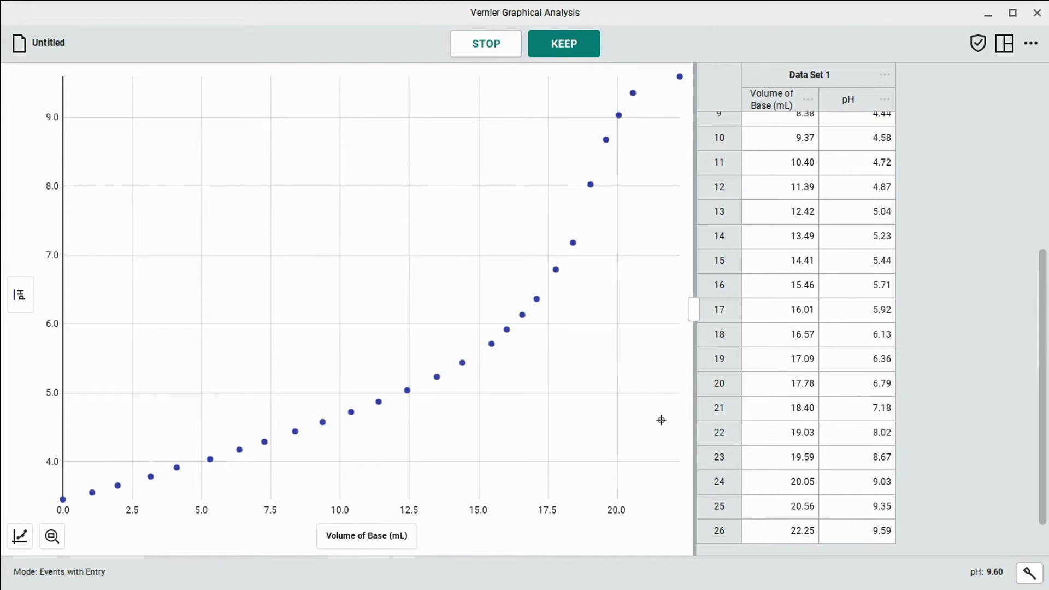
Stop collection and restart it, appending to Data Set 1.
key("space")
left_click(489, 35)
left_click(517, 354)
Keep readings at 21.25 mL (pH 9.60) and 21.97 mL (pH 9.80).
left_click(563, 44)
type("21.25")
left_click(622, 357)
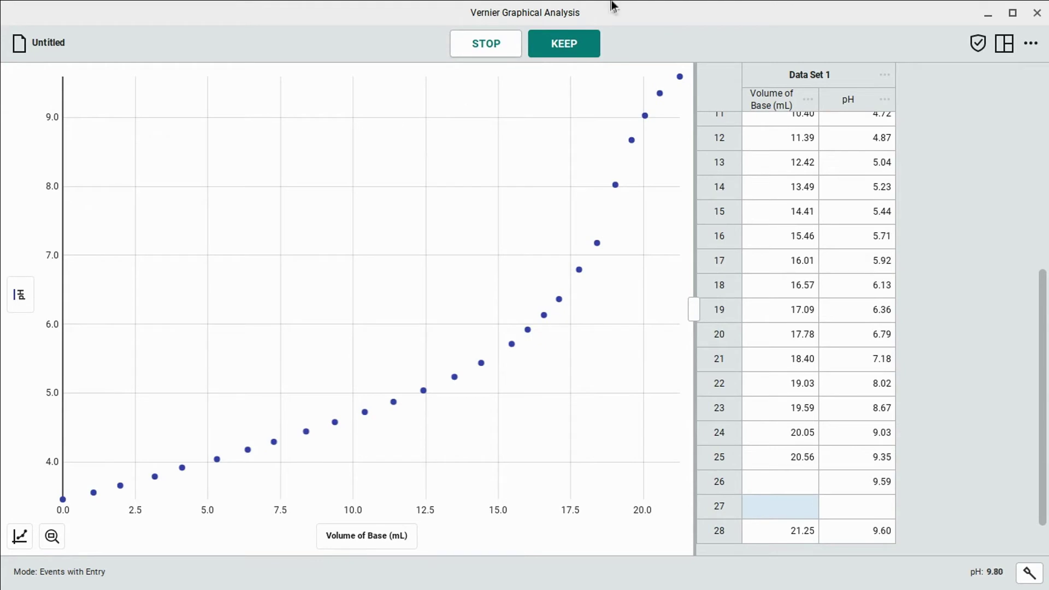
left_click(564, 43)
type("21.97")
key("Return")
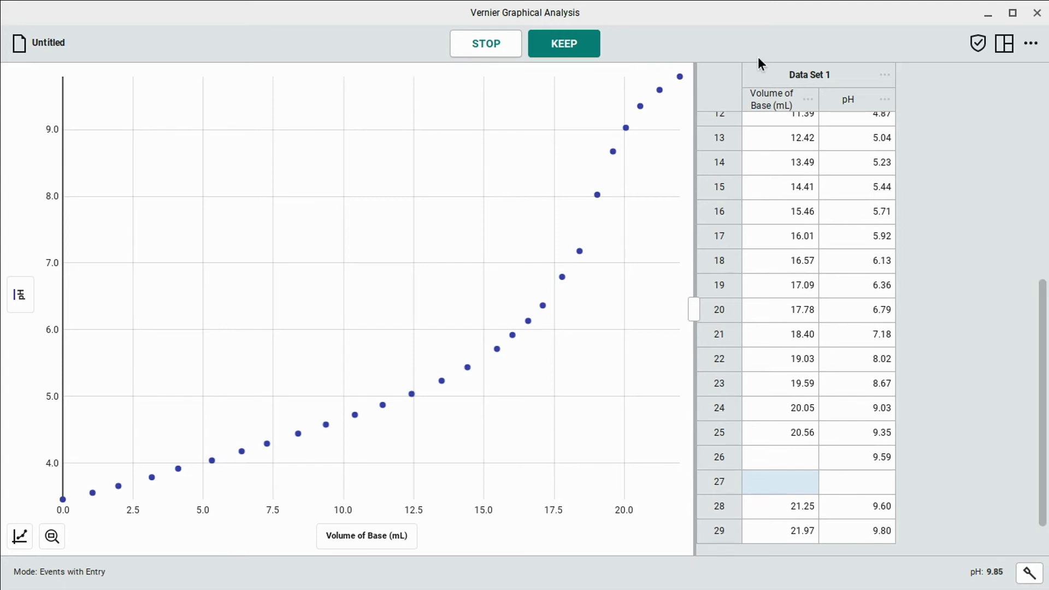
Keep readings at 22.88 (pH 10.00), 23.89, 24.89 and 26.00 mL.
left_click(564, 43)
type("22.88")
left_click(621, 359)
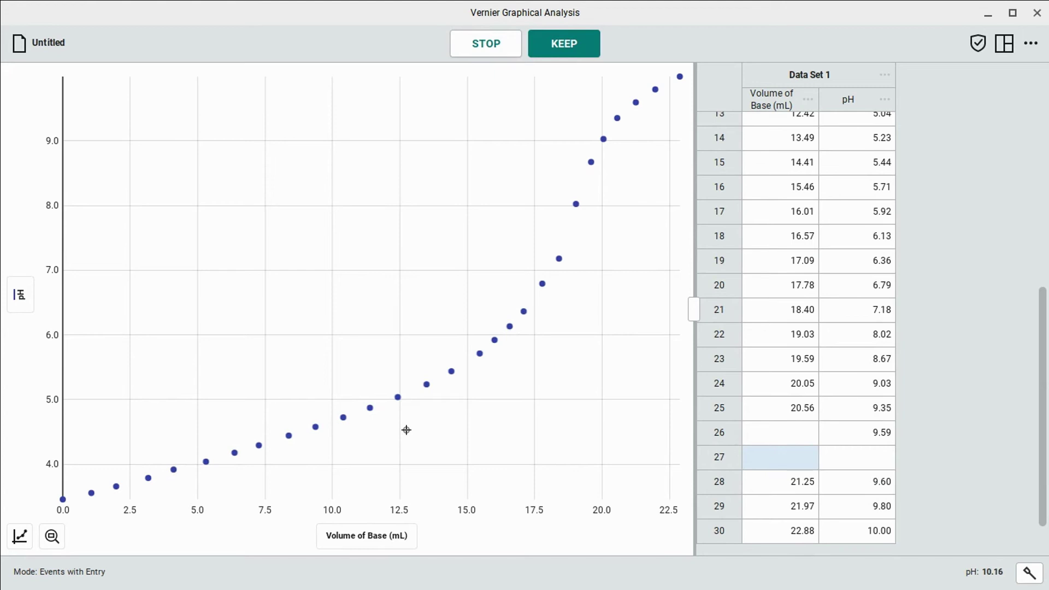
left_click(549, 43)
type("23.89")
left_click(619, 357)
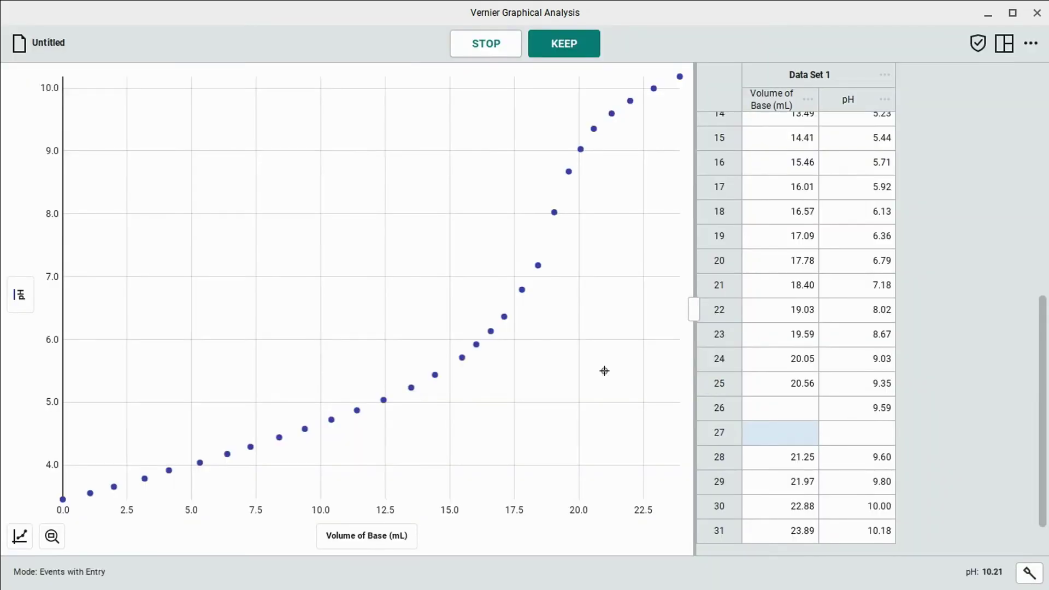
left_click(545, 48)
type("24.89")
left_click(622, 357)
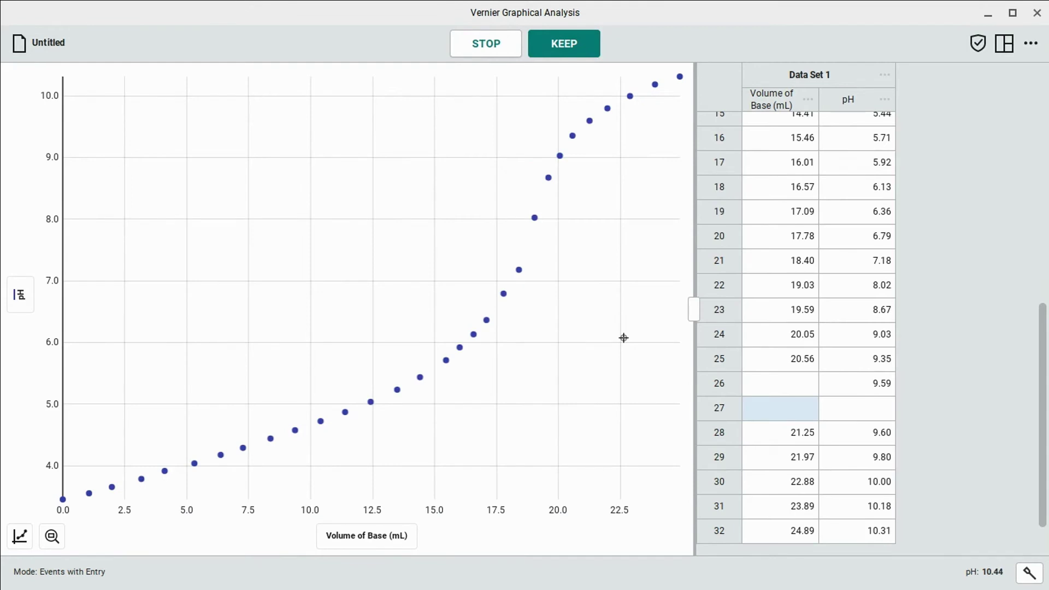
left_click(588, 52)
type("26")
left_click(650, 355)
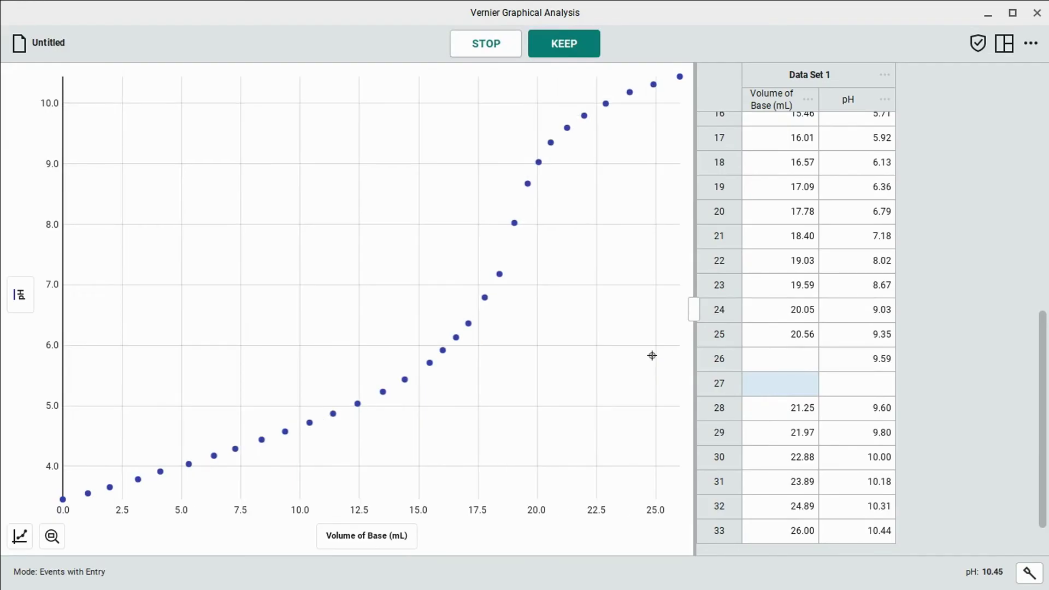
Keep readings at 27.07, 28.07, 29.00 and 30.19 mL of base.
left_click(590, 51)
type("27.07")
left_click(632, 360)
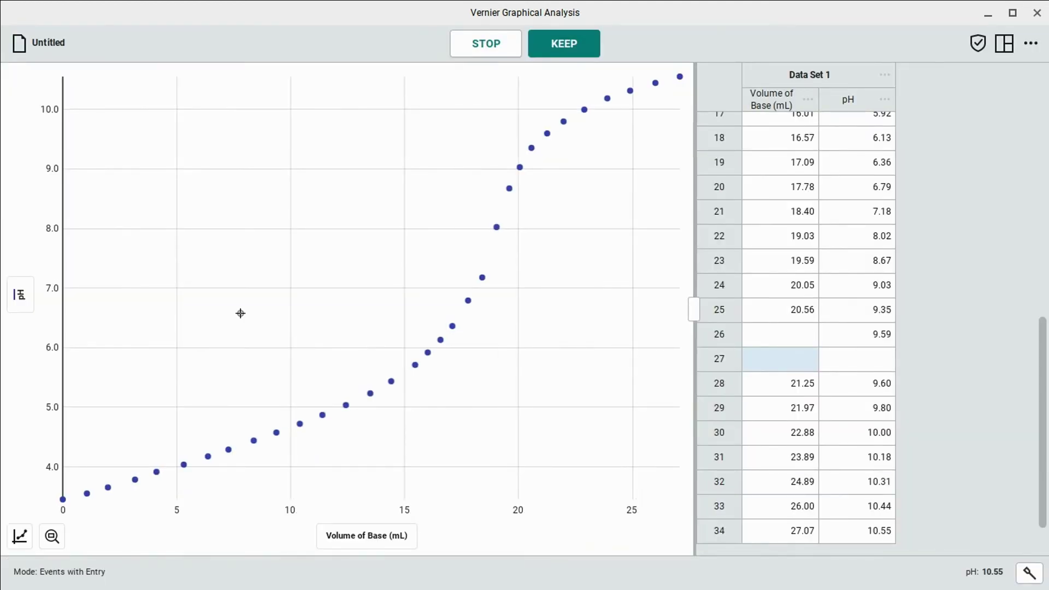
left_click(564, 44)
type("28.07")
left_click(628, 360)
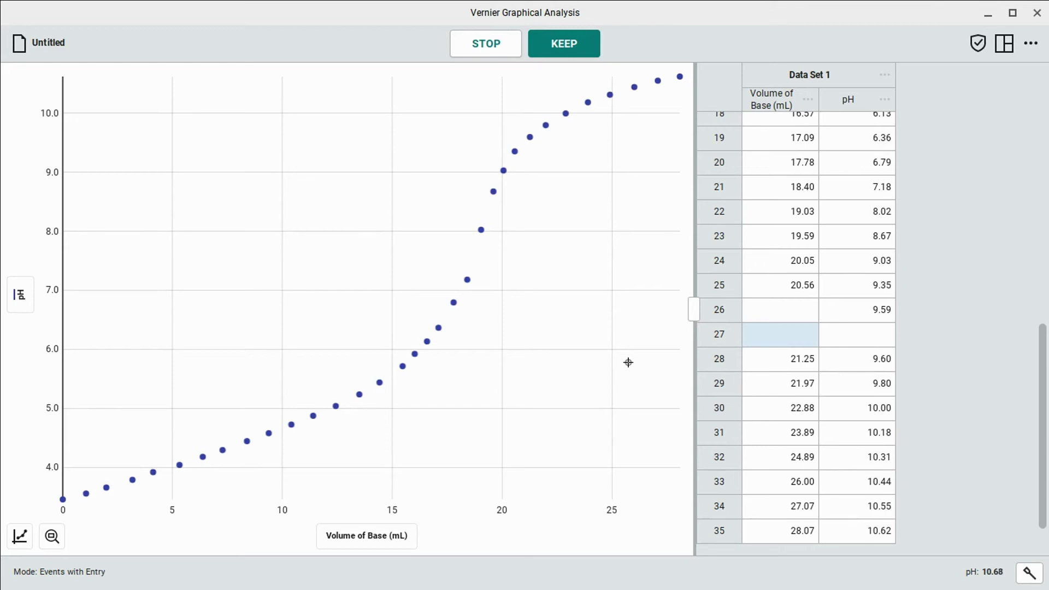
left_click(563, 43)
type("29.00")
left_click(628, 359)
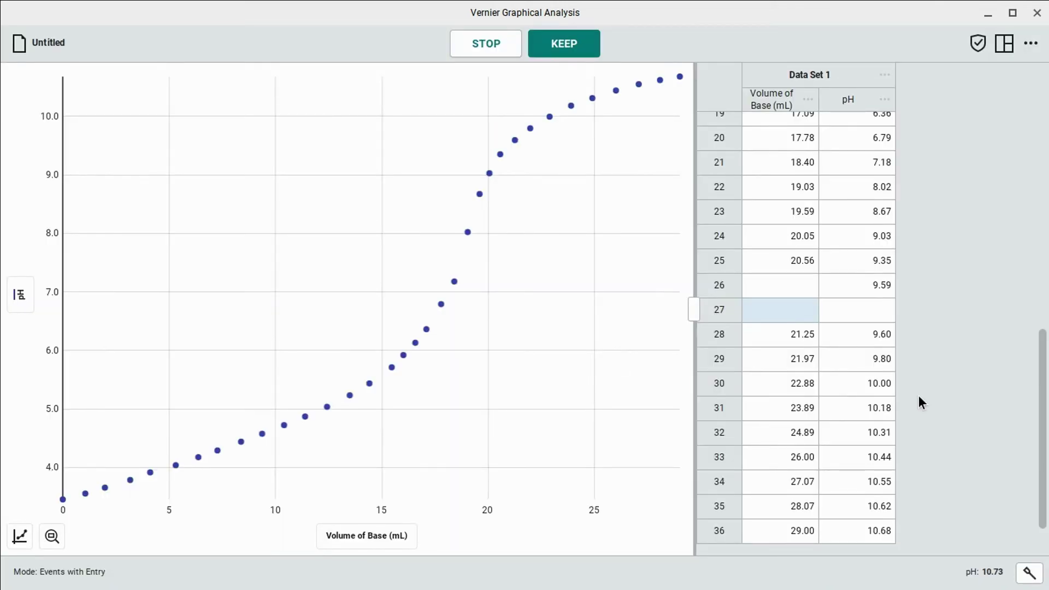
left_click(563, 49)
type("30.19")
left_click(626, 361)
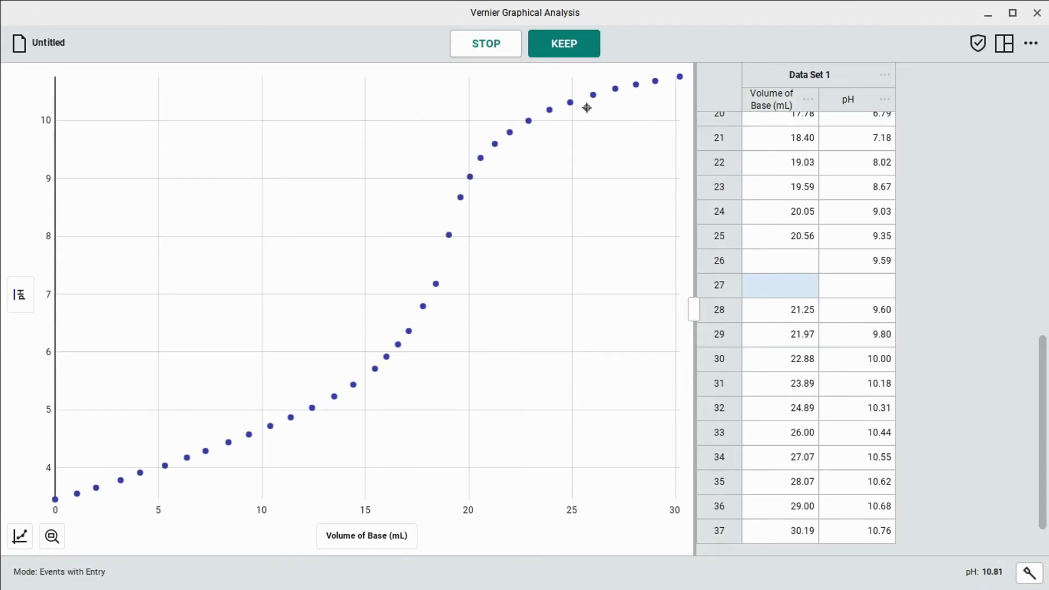
Keep readings at 31.18, 32.08, 33.32 and finally 35.57 mL at pH 11.00.
left_click(562, 43)
type("31.18")
left_click(628, 364)
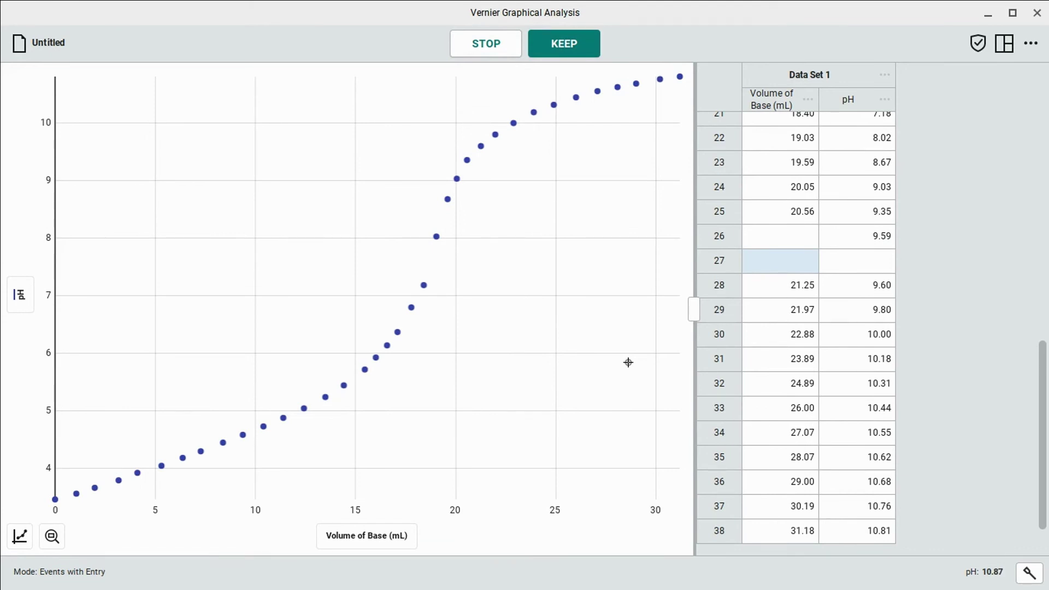
left_click(560, 43)
type("32.08")
left_click(618, 365)
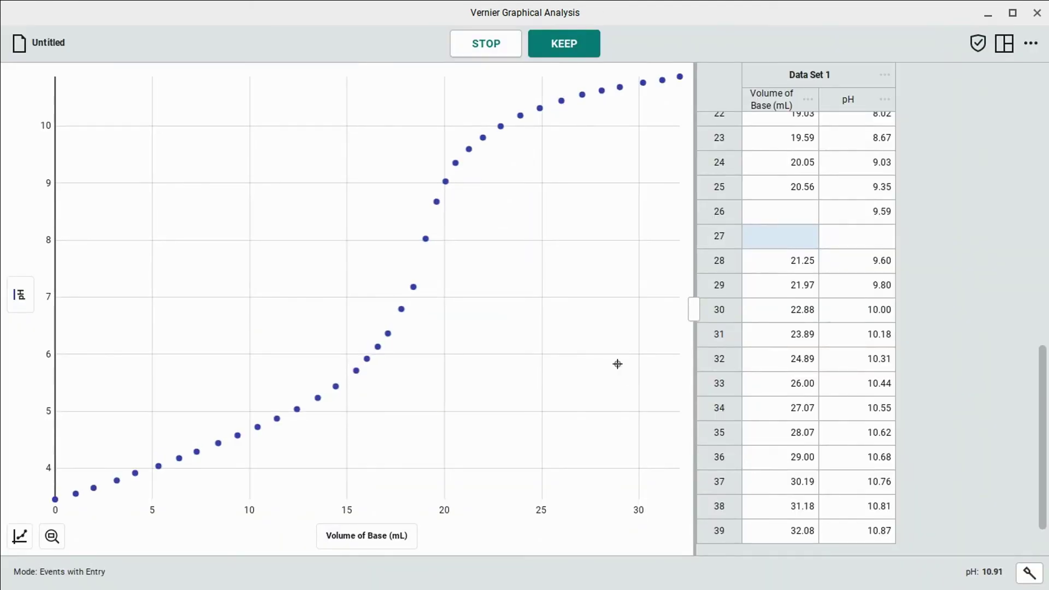
left_click(552, 45)
type("33.32")
left_click(610, 363)
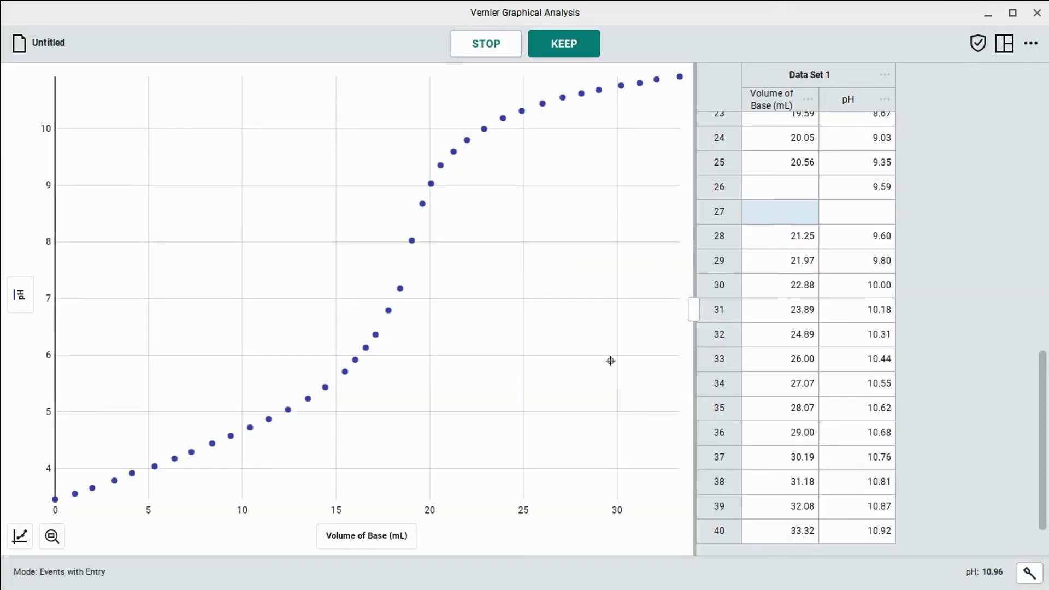
left_click(552, 50)
type("35.57")
left_click(631, 365)
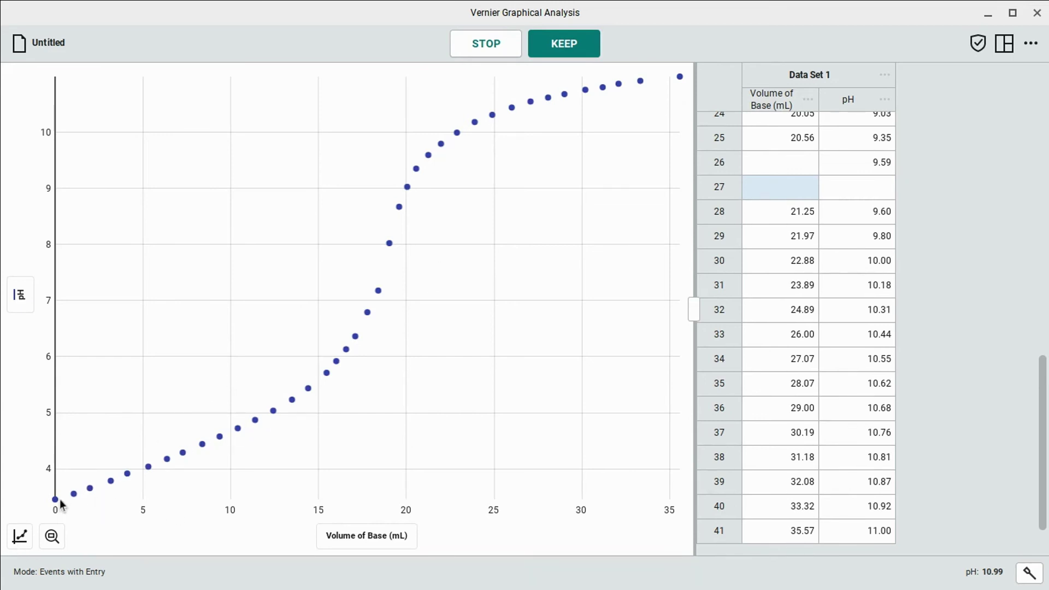
scroll(880, 322, "up", 10)
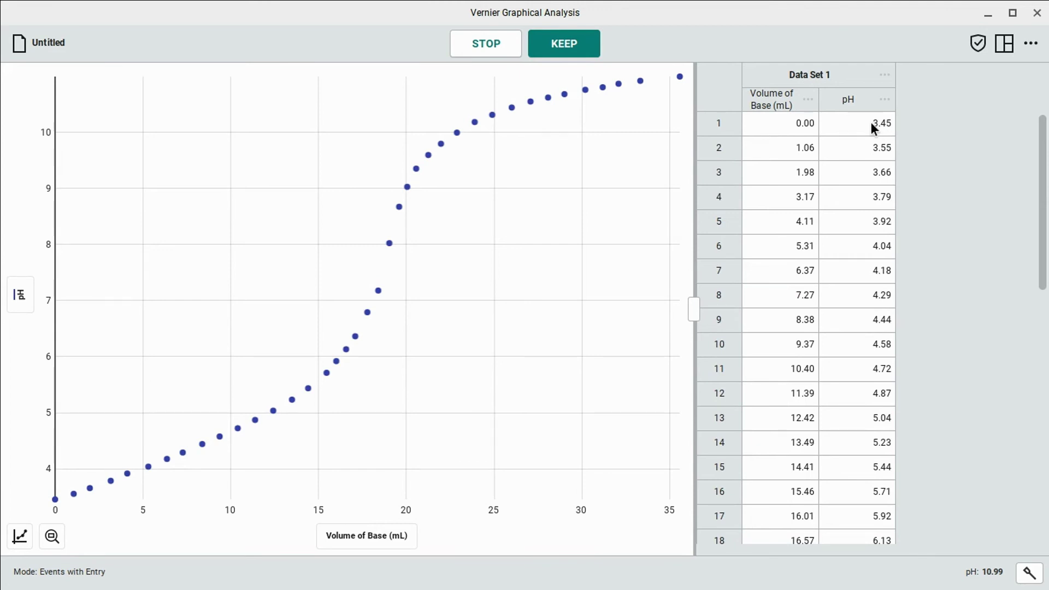
scroll(843, 147, "down", 10)
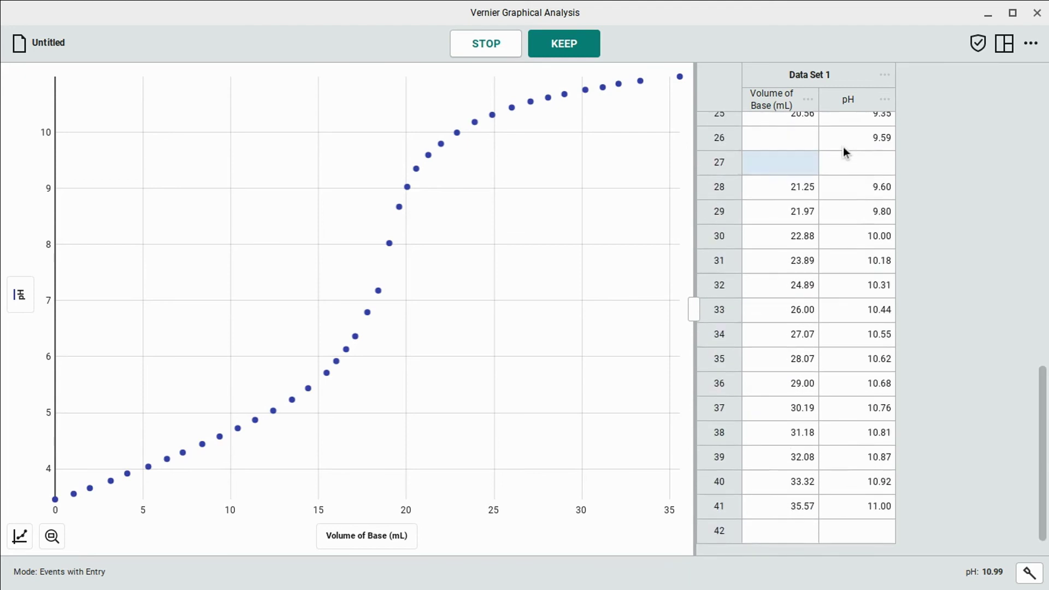